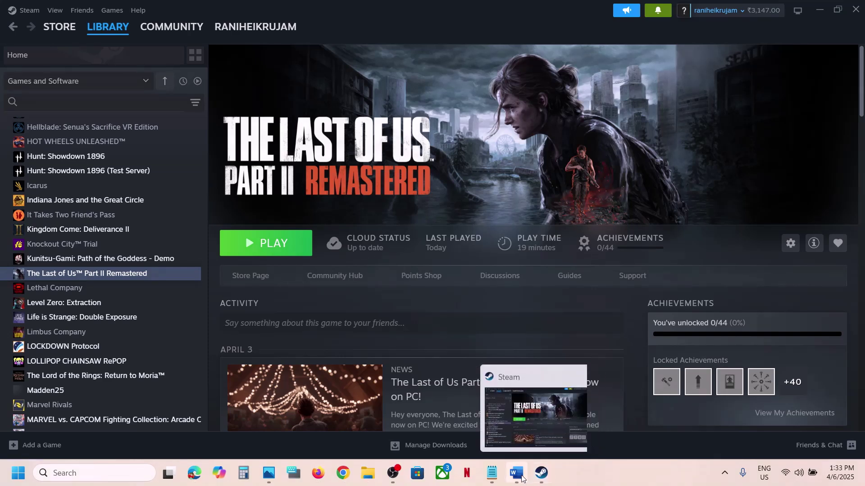
Step: In the Word notes, select 'AMD Adrenalin Edition 25.3.2 Optional Update' in the Step 1 text
left_click(521, 478)
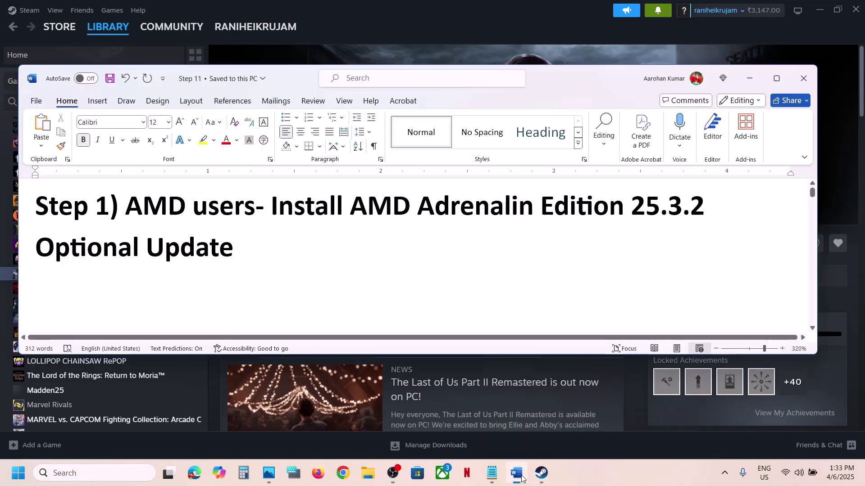
double_click(274, 214)
left_click(360, 210)
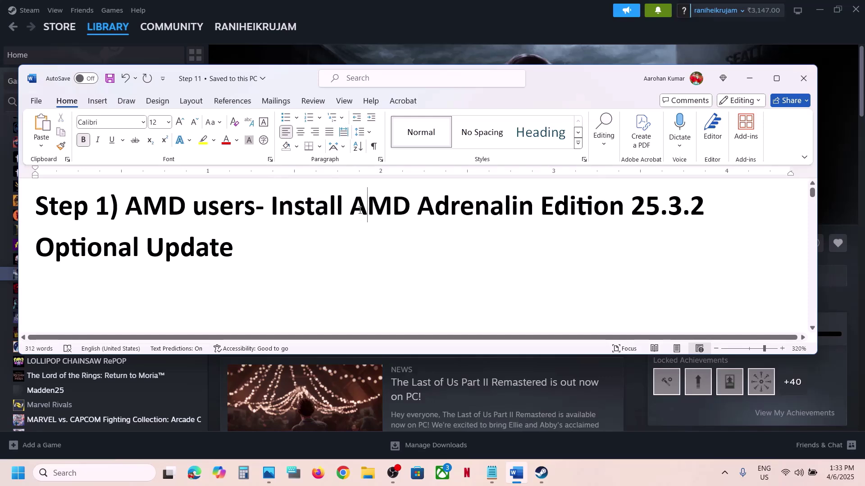
left_click_drag(356, 208, 232, 245)
key("ctrl+c")
Step: Search Google in Chrome for the copied driver name
left_click(342, 473)
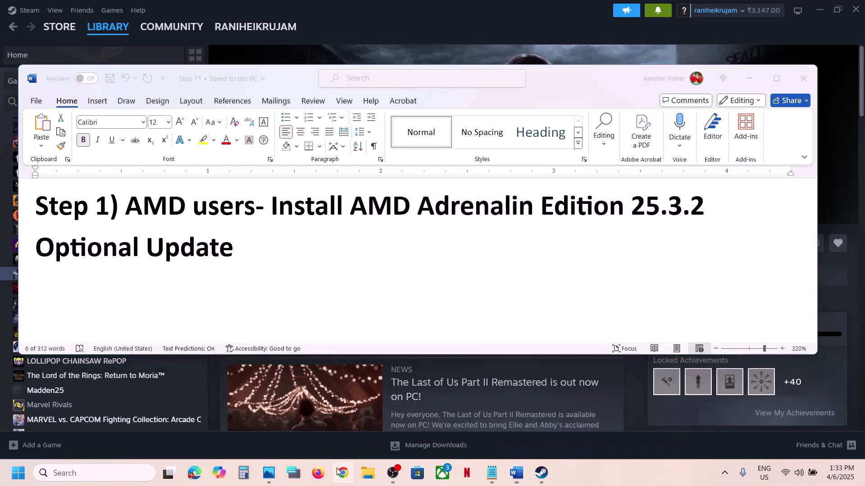
key("ctrl+v")
key("Return")
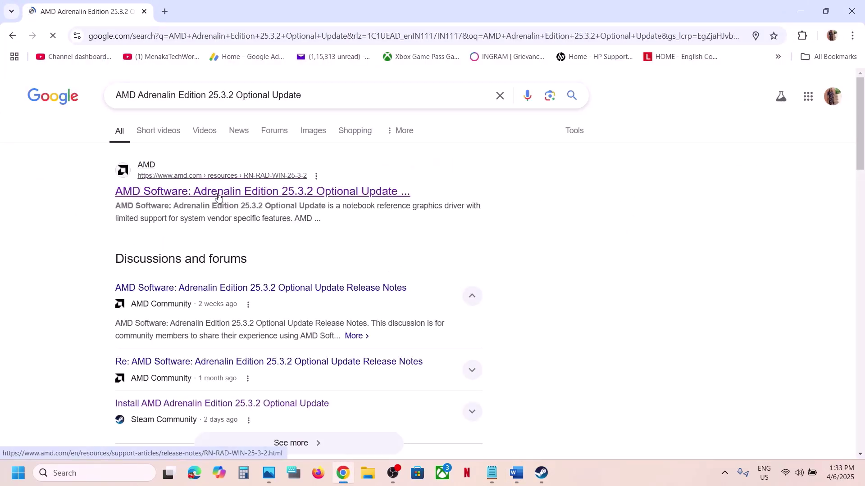
Step: Download the Windows 10 & 11 64-bit driver from AMD's release notes and check its progress
scroll(481, 277, "down", 15)
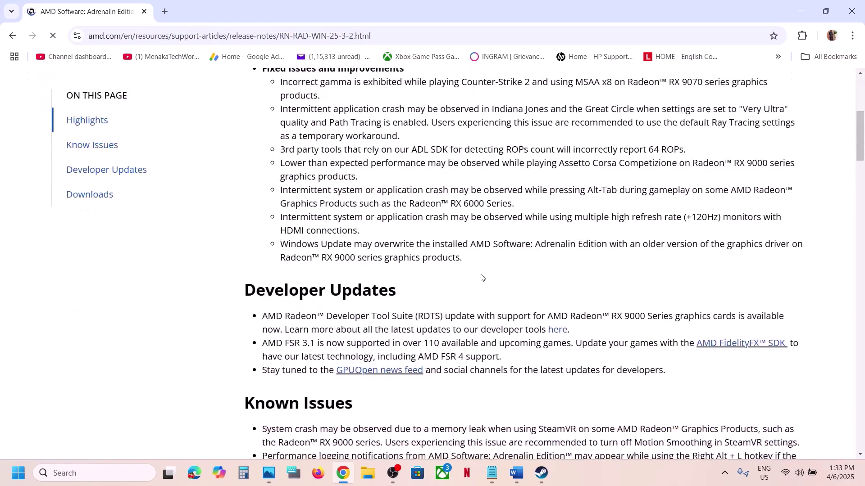
scroll(445, 297, "down", 1)
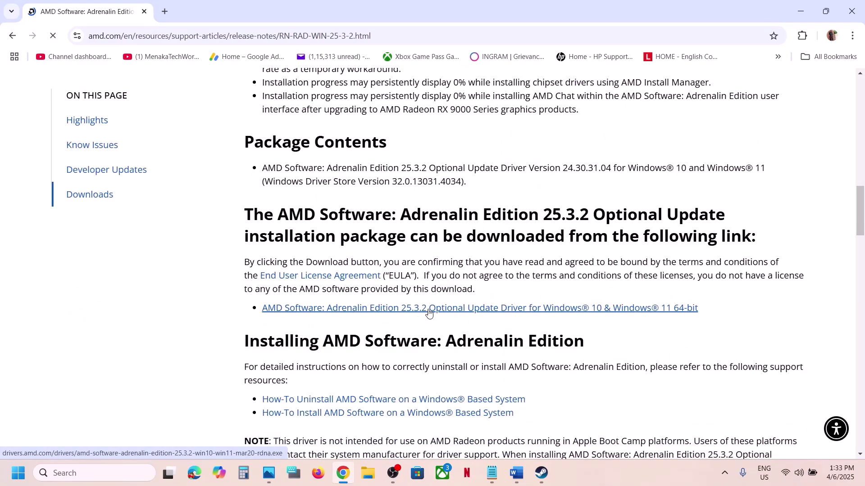
left_click(442, 311)
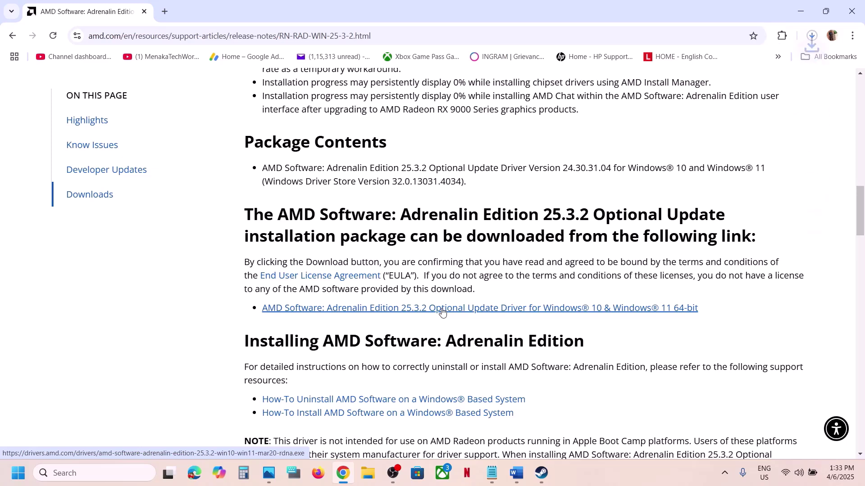
left_click(812, 36)
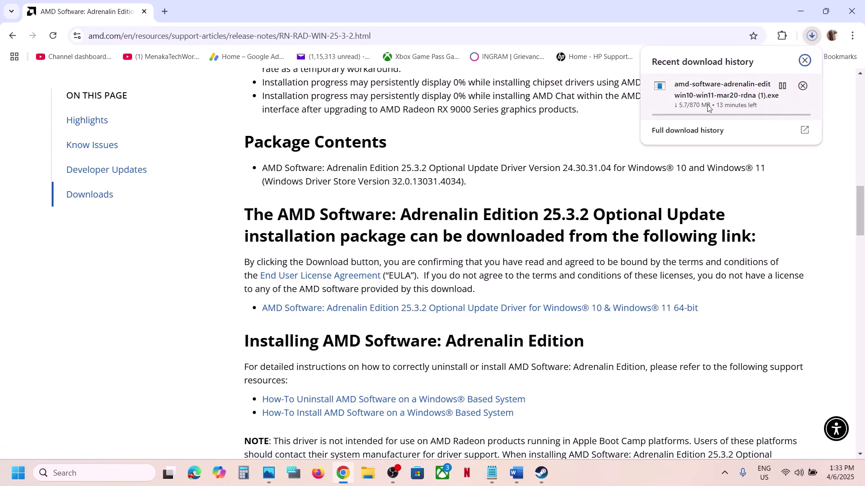
left_click(584, 137)
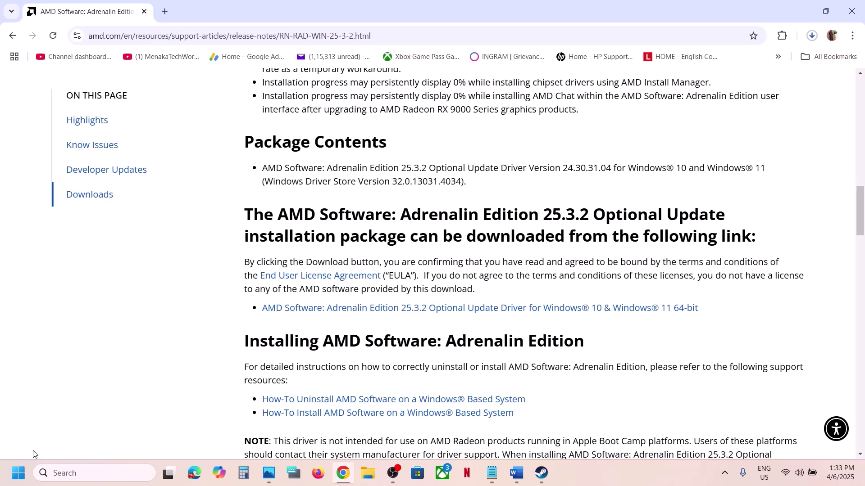
Step: View the Start menu's power options, then return to the Steam library
left_click(18, 472)
left_click(327, 433)
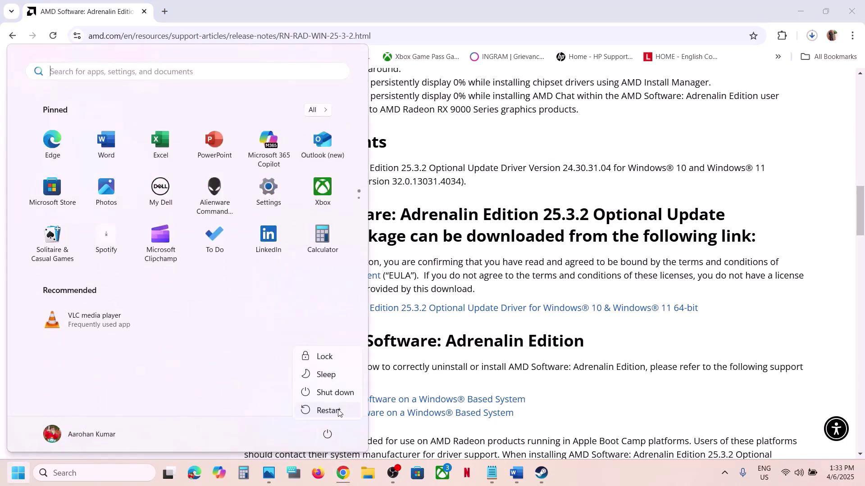
left_click(541, 473)
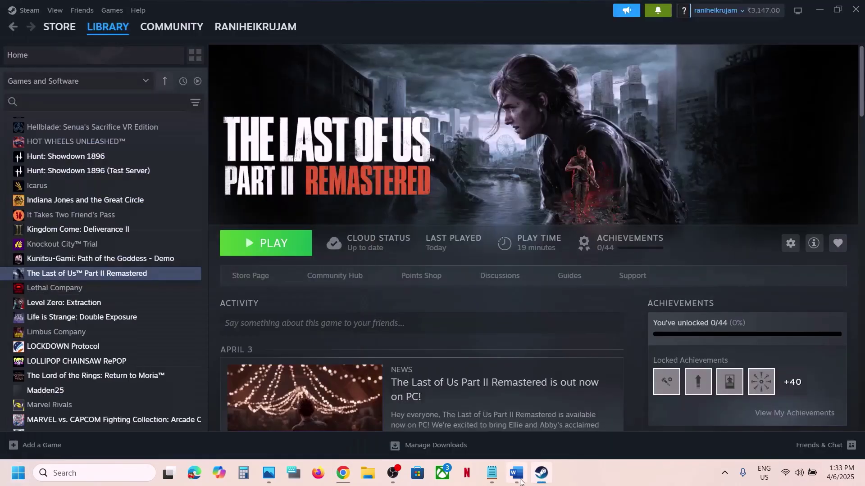
Step: Select the Step 2 heading on disabling the integrated graphics card, then bring Steam back
left_click(518, 480)
scroll(324, 292, "down", 5)
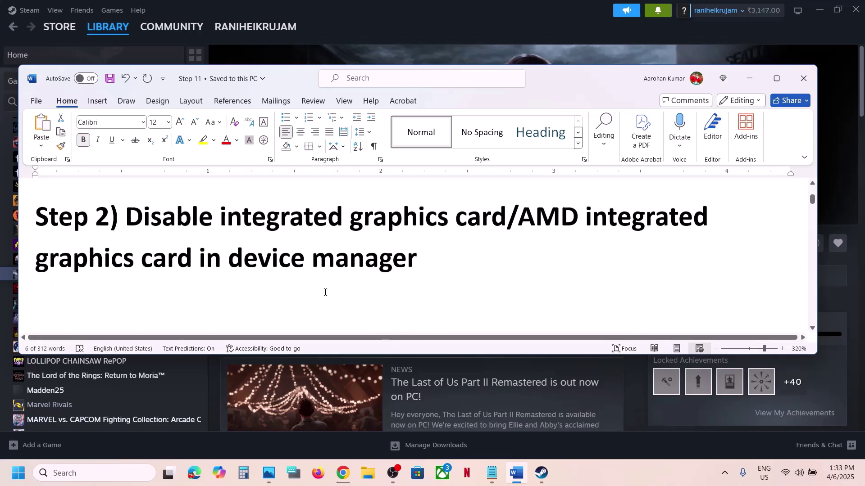
left_click_drag(126, 215, 400, 237)
left_click(414, 17)
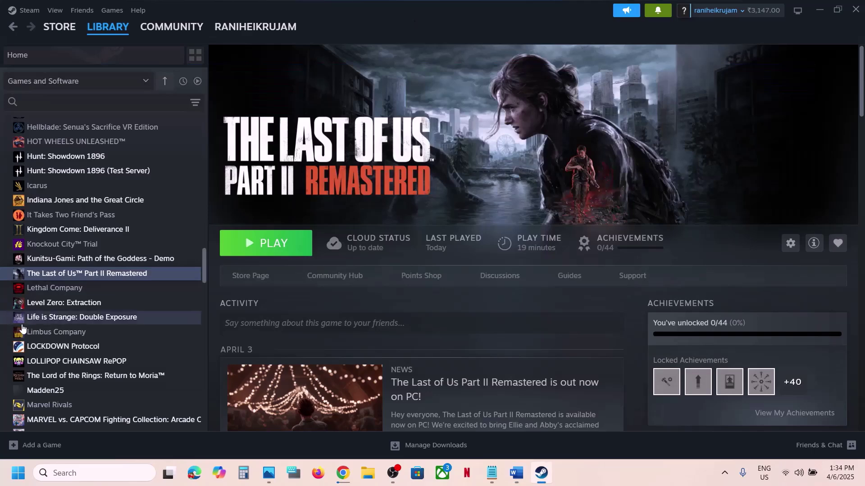
Step: Launch Device Manager, expand Display adapters and bring up actions for Intel Iris Xe Graphics
right_click(13, 483)
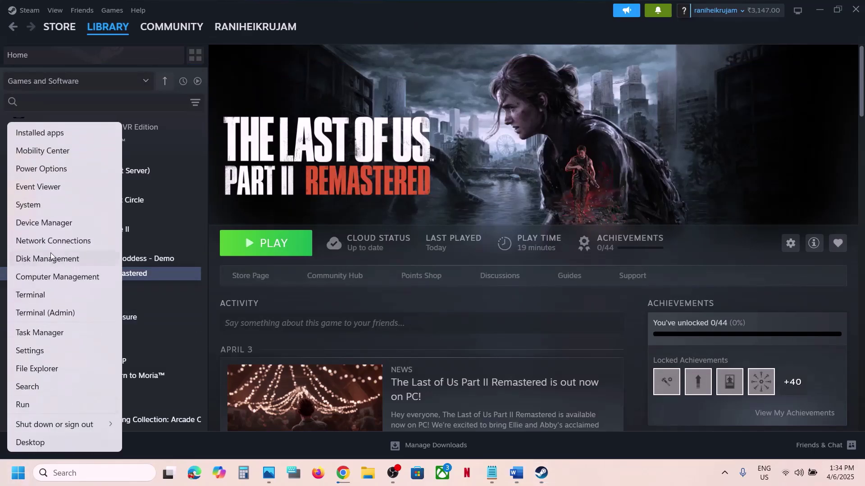
left_click(49, 222)
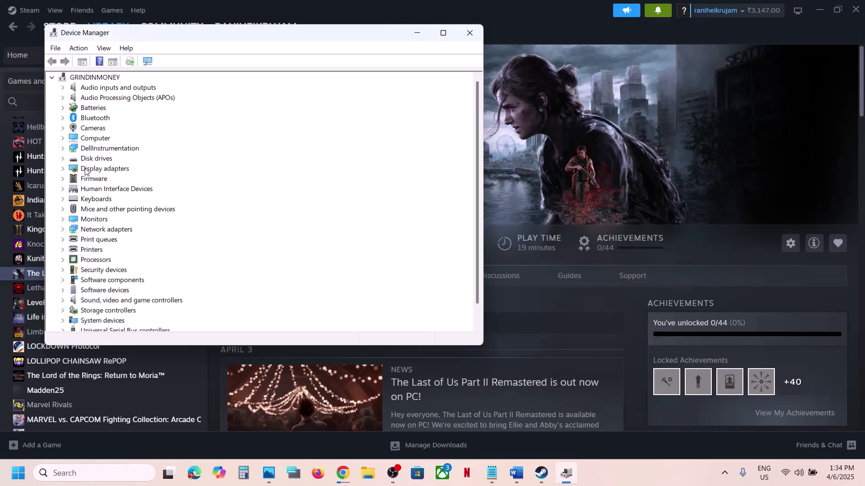
left_click(85, 169)
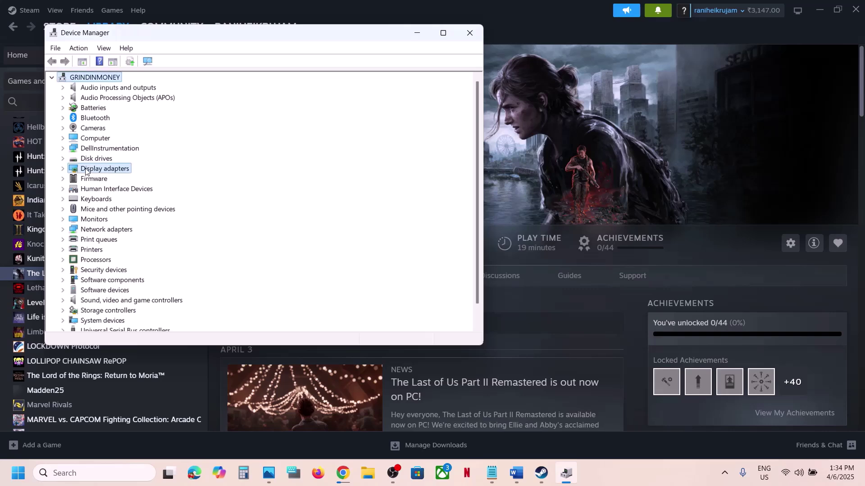
left_click(63, 169)
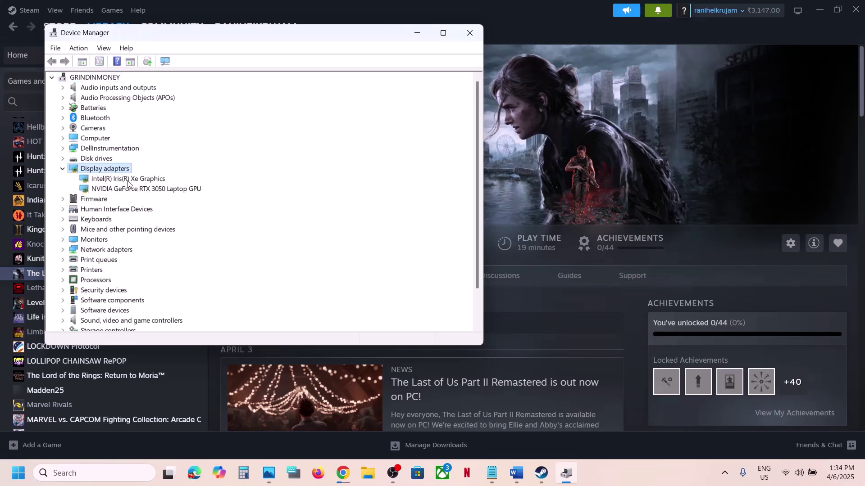
left_click(128, 180)
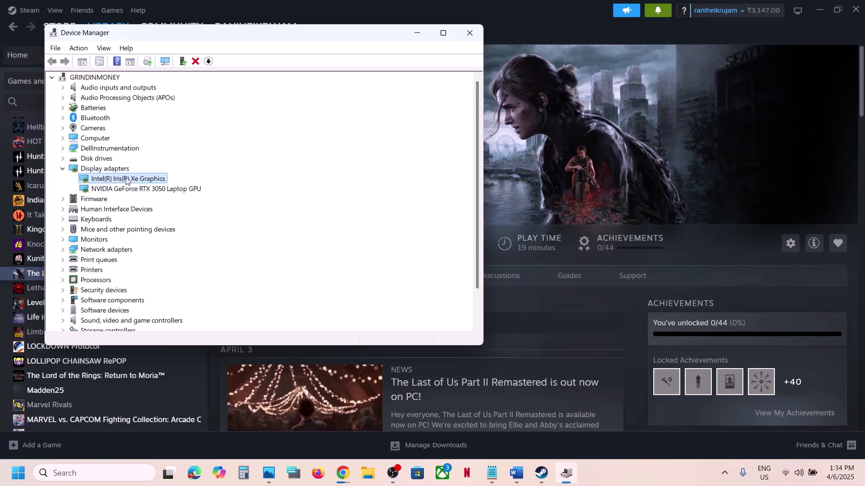
right_click(127, 181)
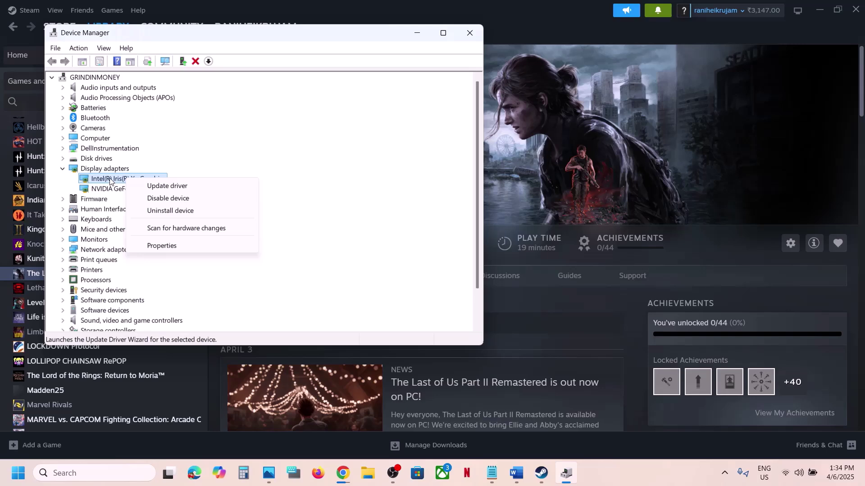
Step: Back in Word, reselect the Step 2 heading and close Device Manager
key("alt+Tab")
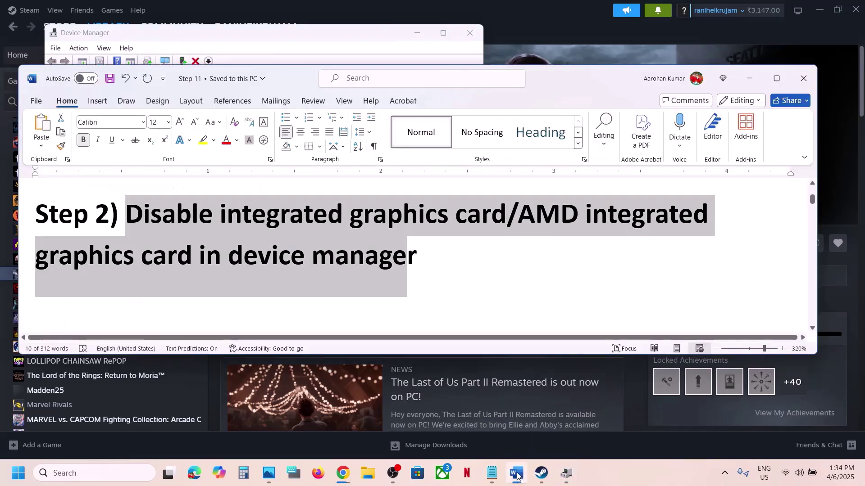
left_click(428, 253)
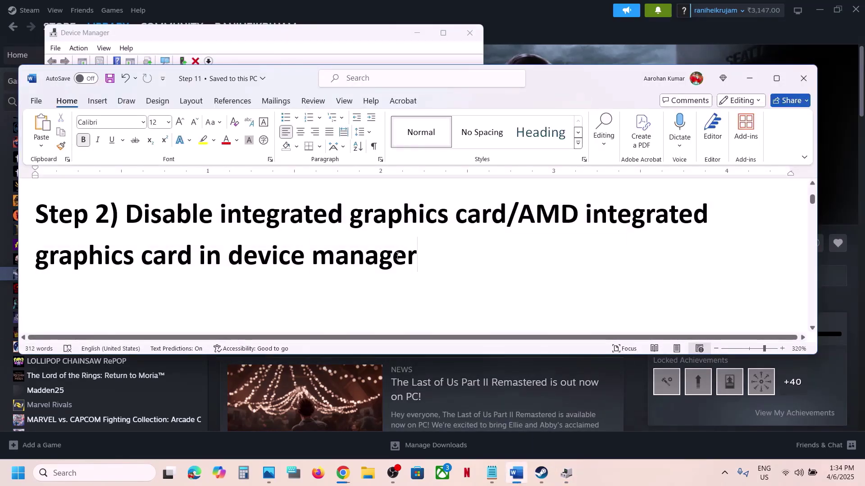
left_click_drag(428, 253, 157, 221)
left_click(470, 33)
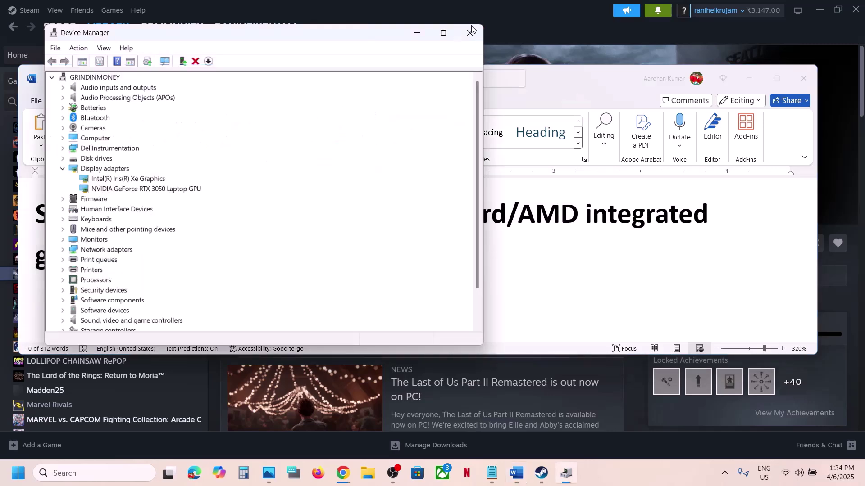
Step: Maximize the Word notes to read the Step 3 settings, then bring up the game launcher
scroll(309, 239, "down", 5)
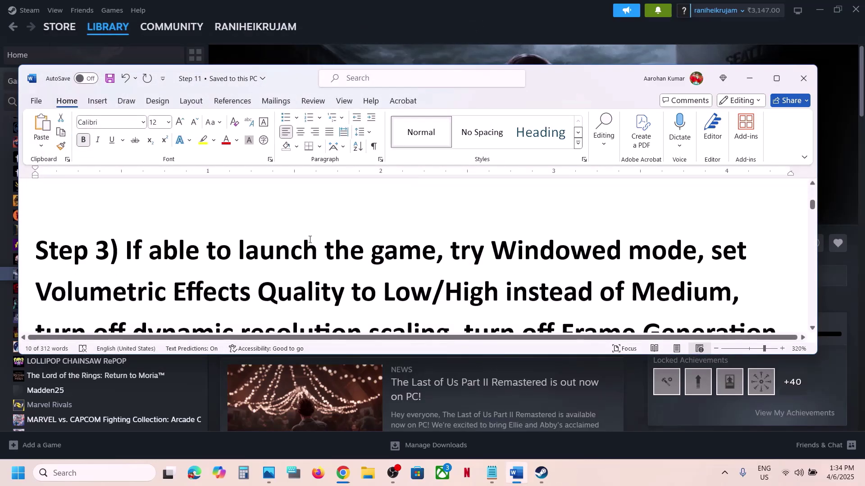
left_click(776, 79)
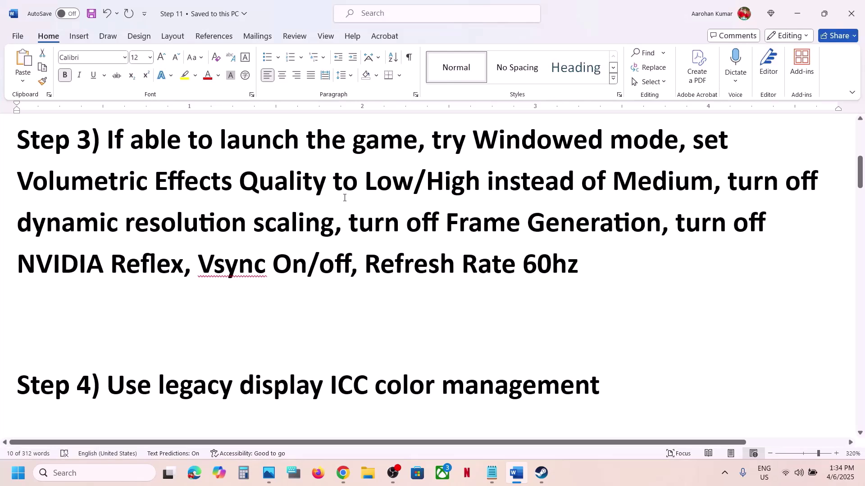
scroll(344, 198, "up", 2)
left_click_drag(124, 219, 584, 346)
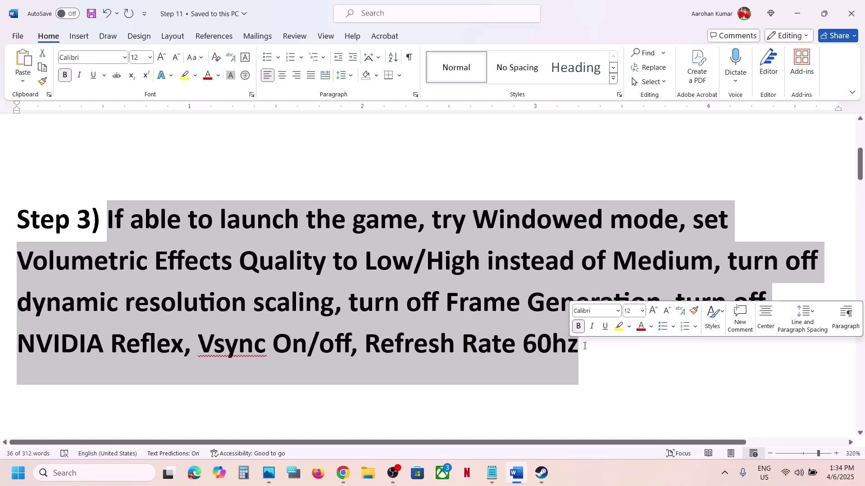
left_click(584, 346)
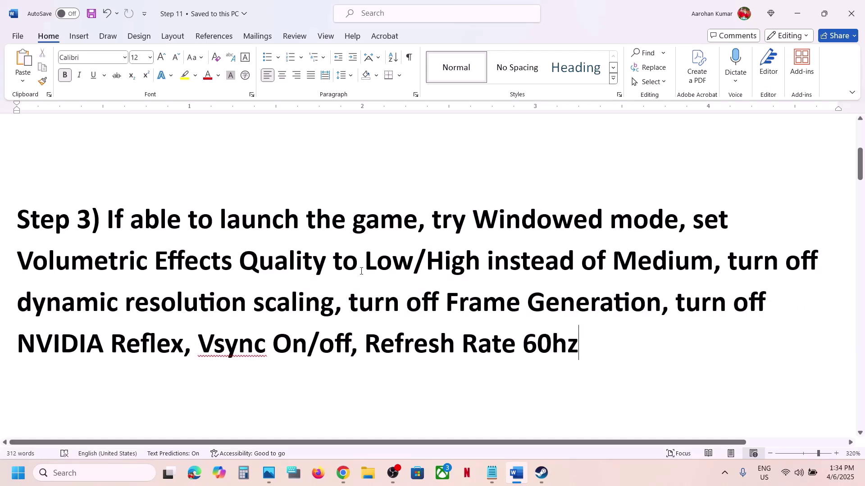
left_click(575, 472)
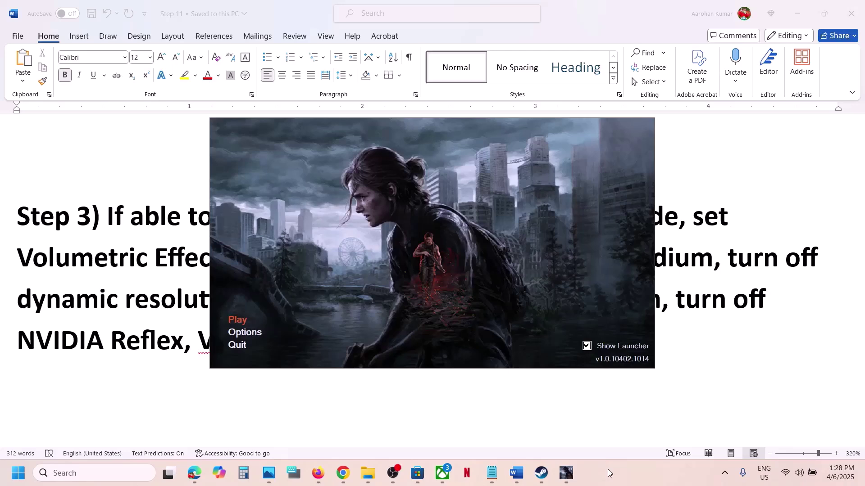
Step: In the launcher's Setup, set Window Mode to Windowed
left_click(252, 332)
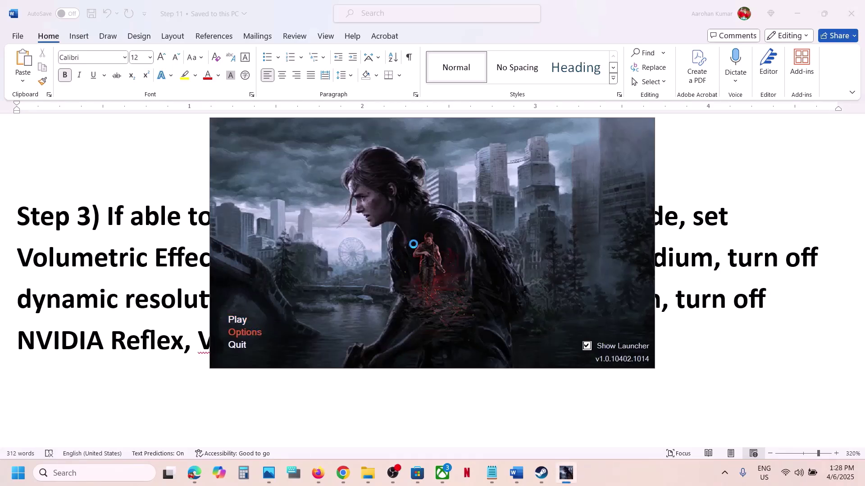
left_click(375, 181)
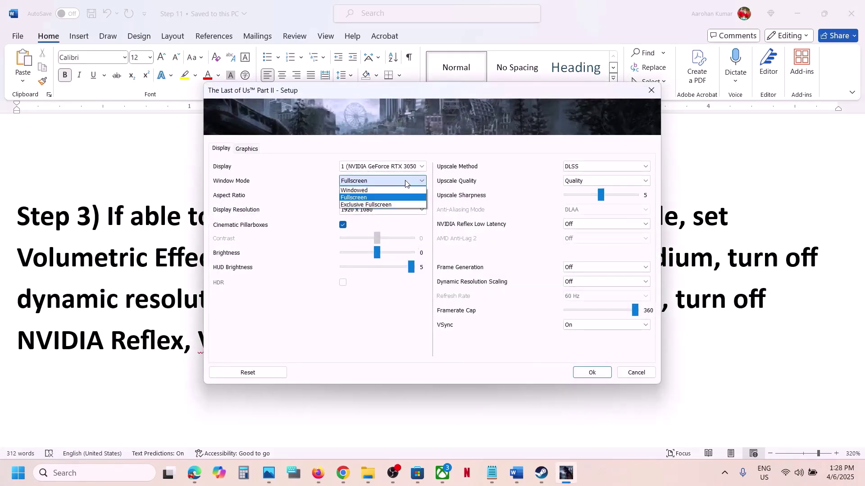
left_click(366, 190)
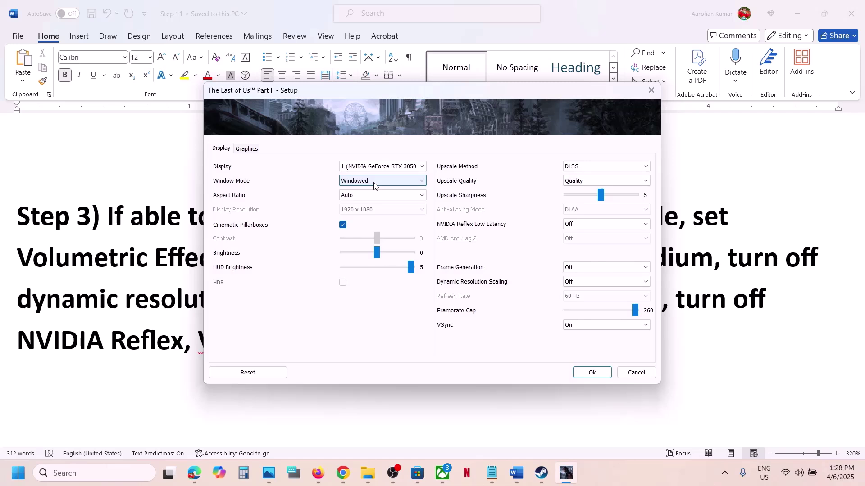
Step: Following the guide, set Volumetric Effects Quality to Low on the Graphics tab and save
left_click(142, 273)
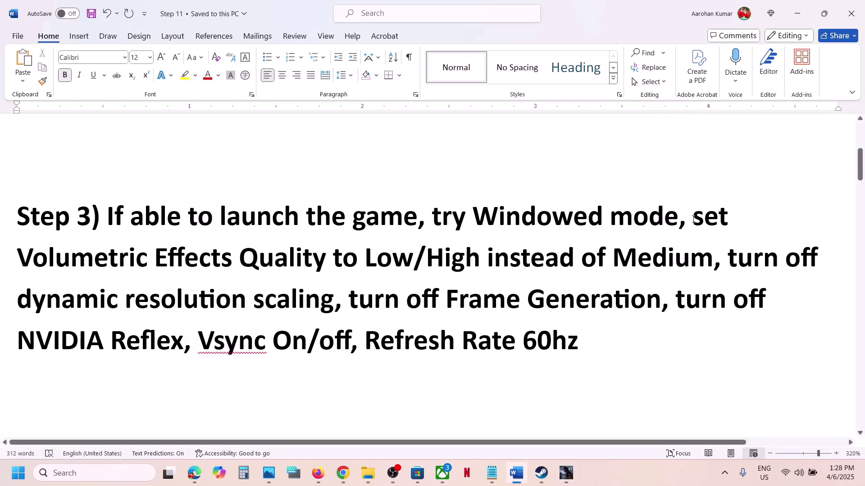
left_click_drag(694, 219, 418, 254)
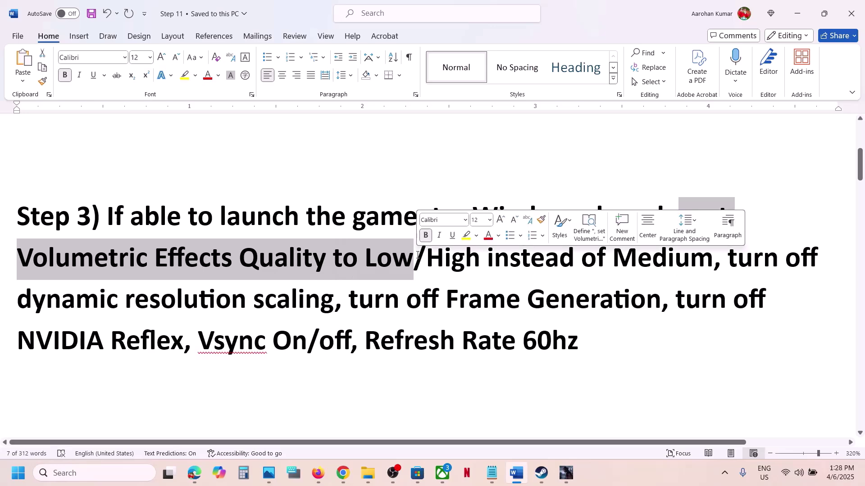
key("alt+Tab")
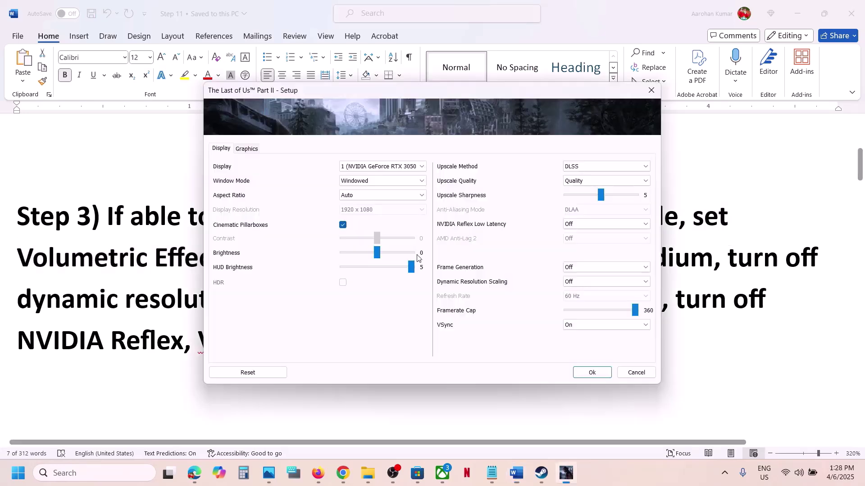
left_click(245, 151)
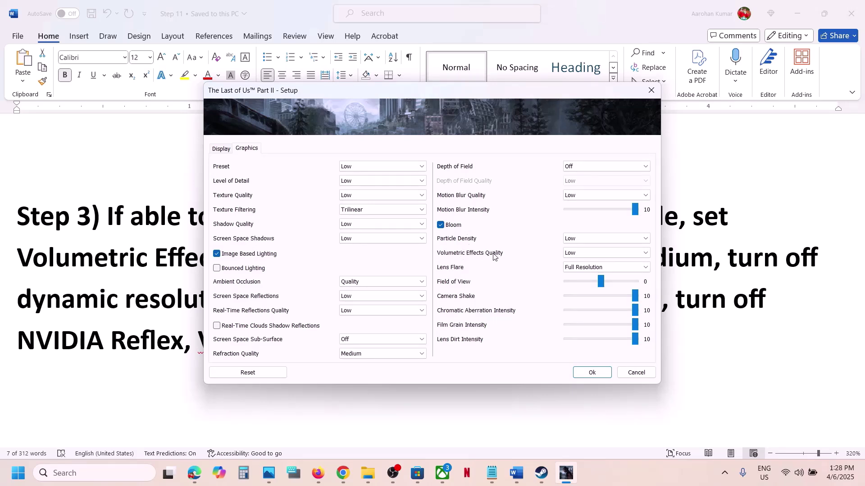
left_click(577, 253)
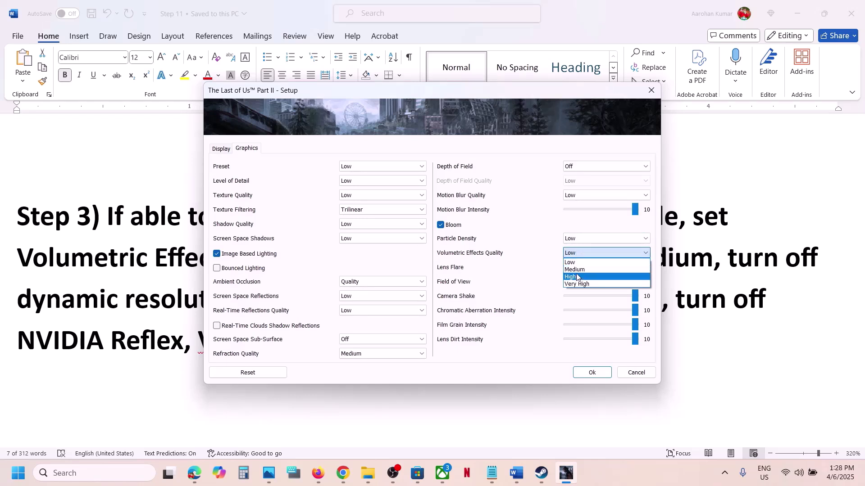
left_click(574, 264)
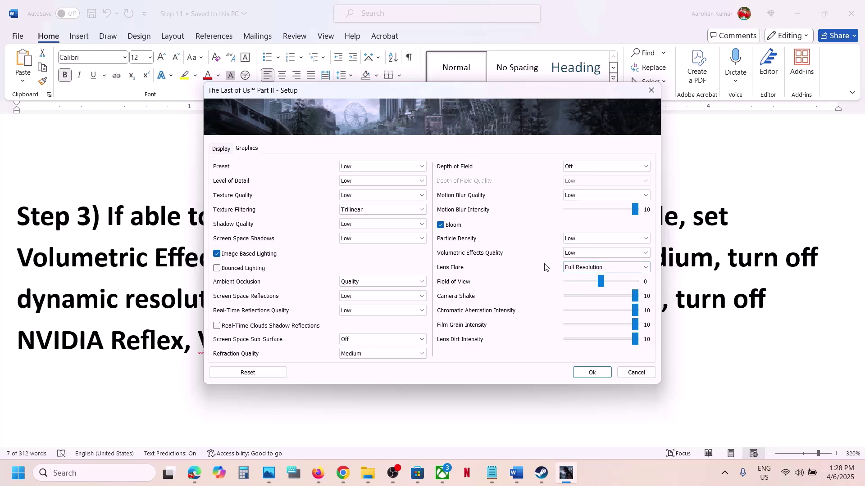
left_click(592, 373)
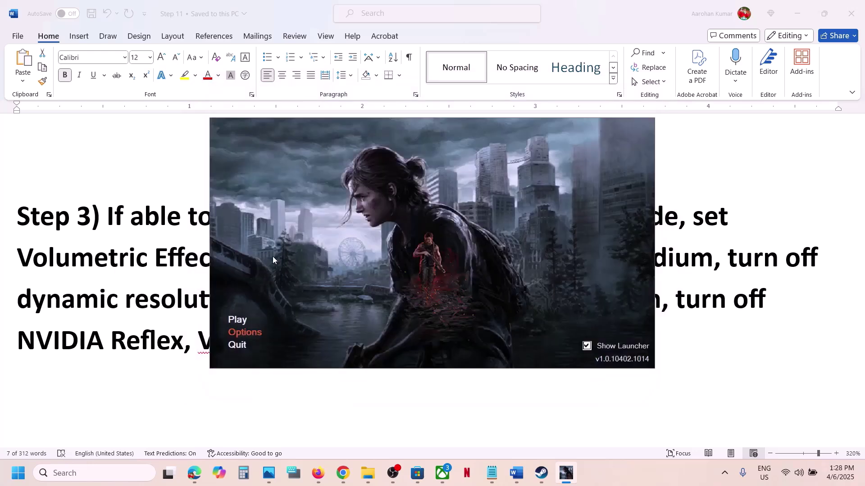
Step: Following the guide's instruction, set Dynamic Resolution Scaling to Off in Setup
left_click(236, 320)
left_click(515, 251)
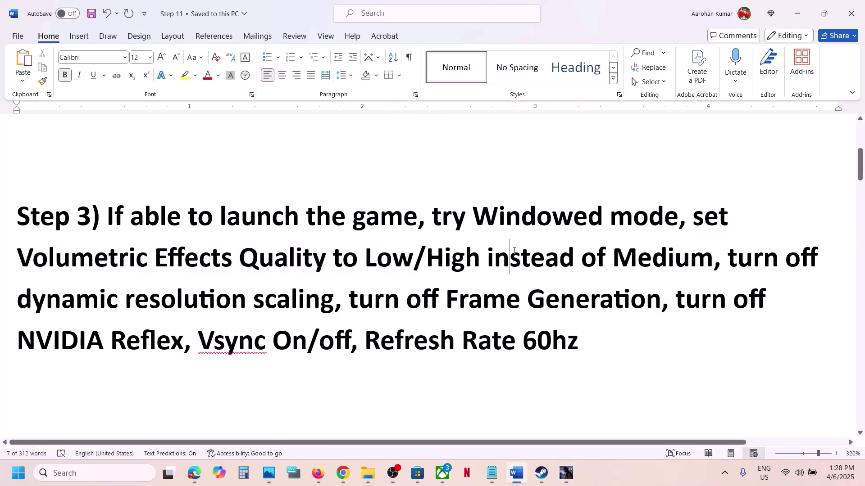
left_click_drag(727, 262, 334, 306)
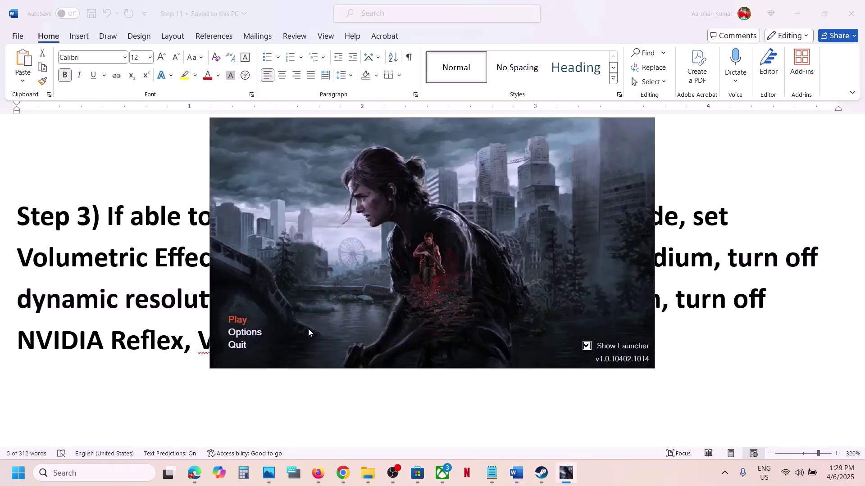
left_click(258, 337)
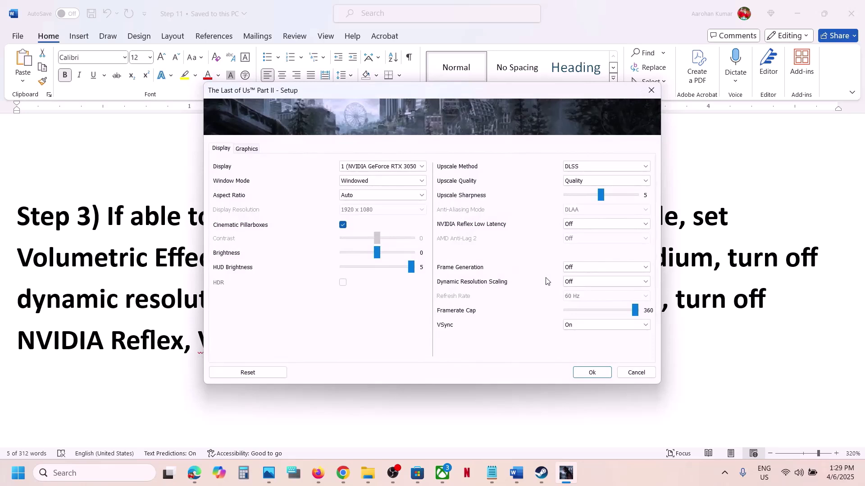
left_click(576, 282)
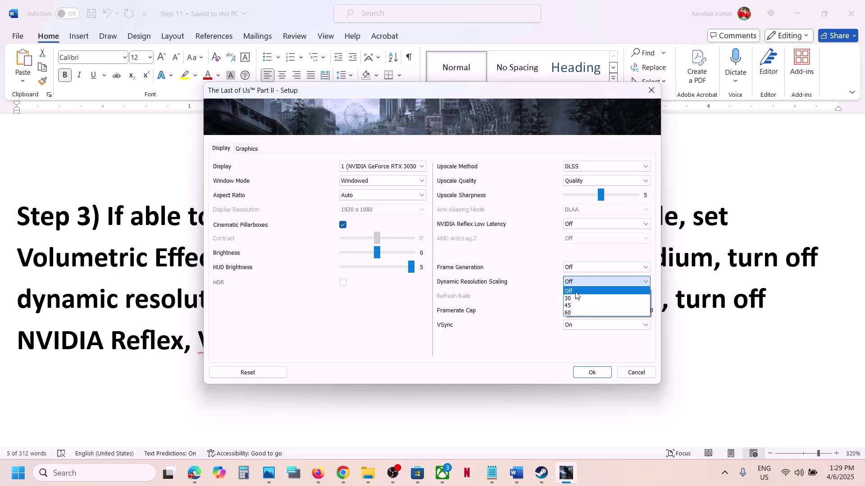
left_click(575, 291)
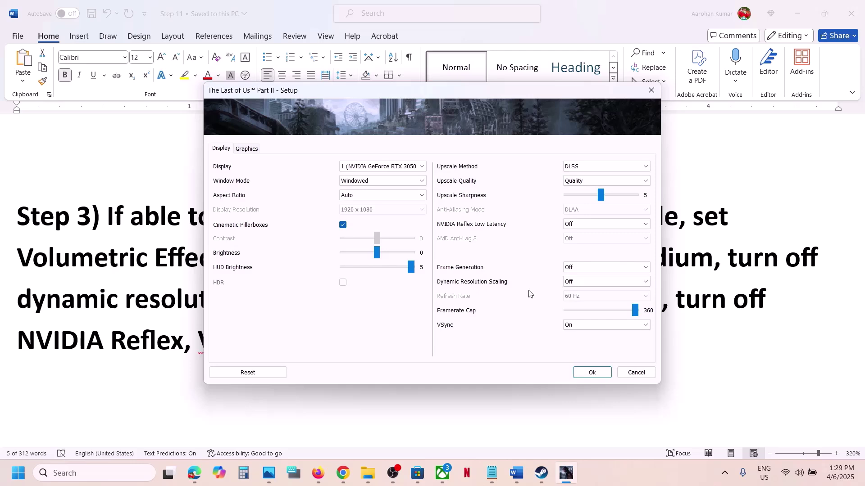
Step: Following the guide's instruction, set Frame Generation to Off
key("alt+Tab")
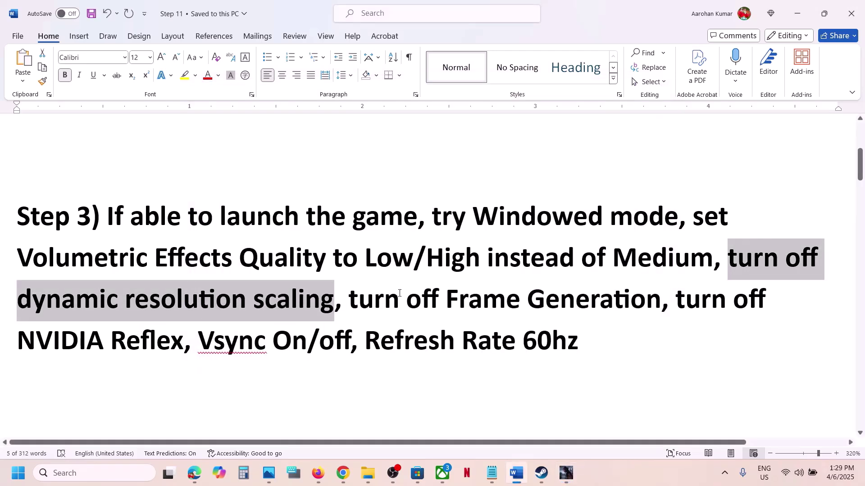
left_click_drag(399, 293, 660, 299)
mouse_move(566, 473)
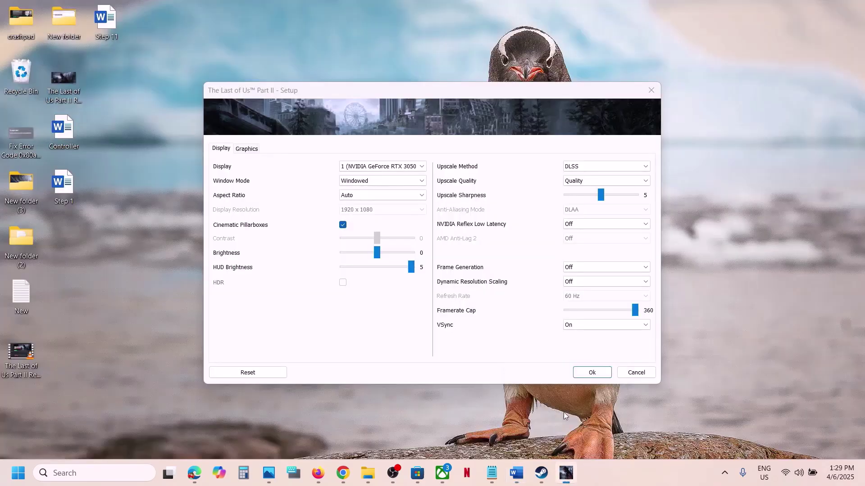
left_click(572, 418)
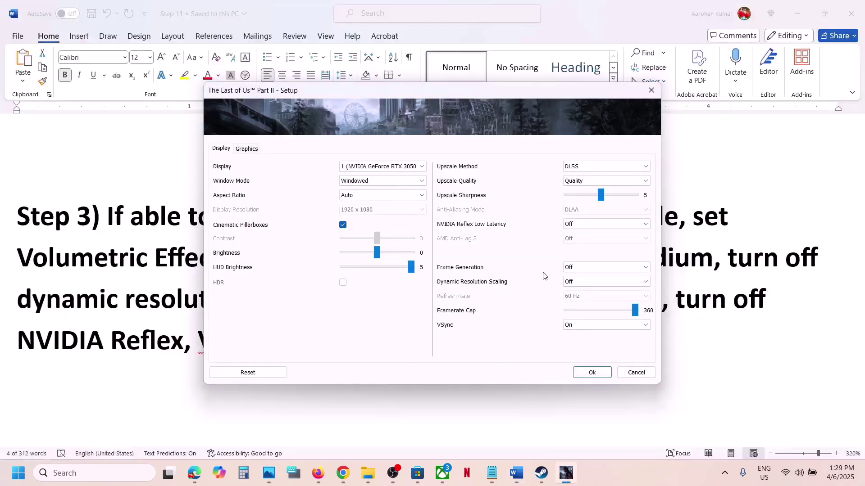
left_click(589, 269)
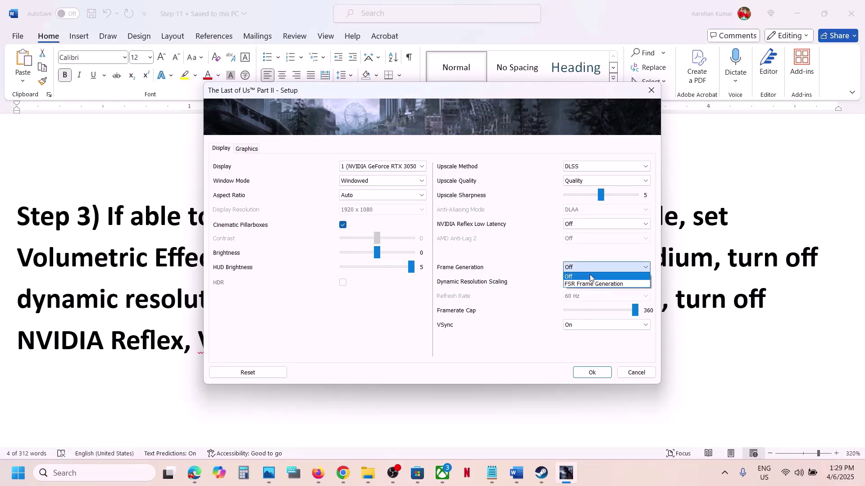
left_click(584, 278)
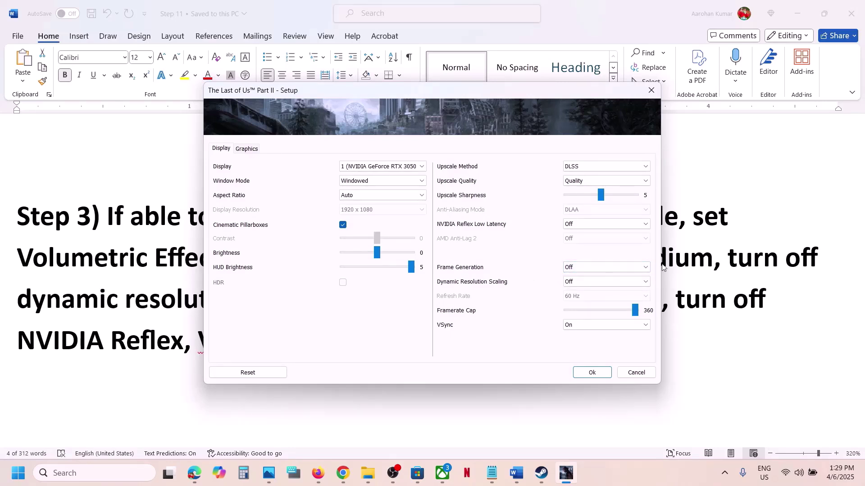
Step: Highlight the NVIDIA Reflex instruction in the guide, then return to Setup
key("alt+Tab")
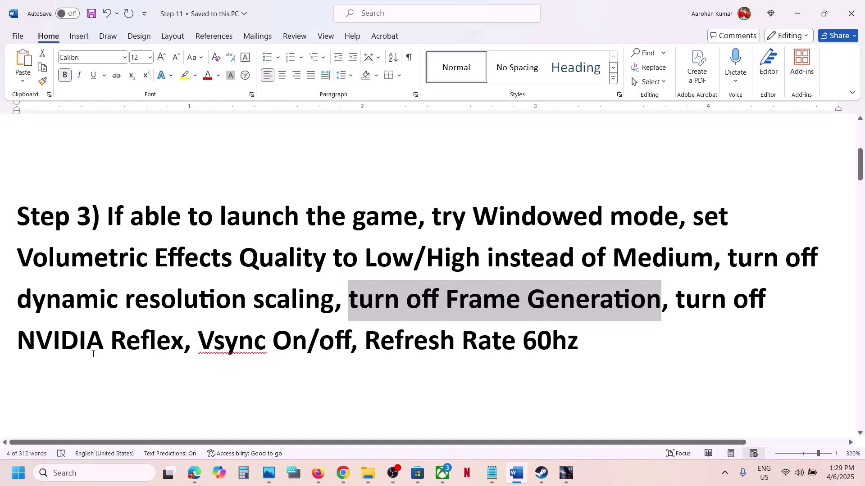
left_click_drag(52, 347, 183, 347)
key("alt+Tab")
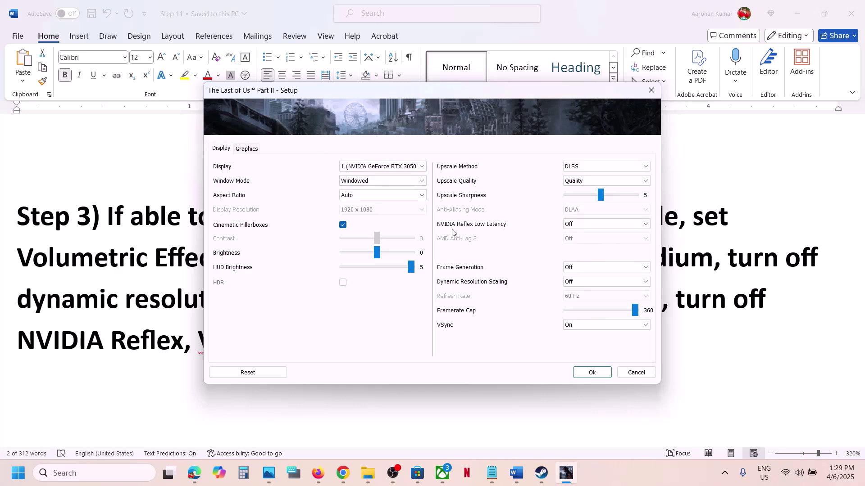
Step: Set NVIDIA Reflex Low Latency to Off and save the setup
left_click(594, 224)
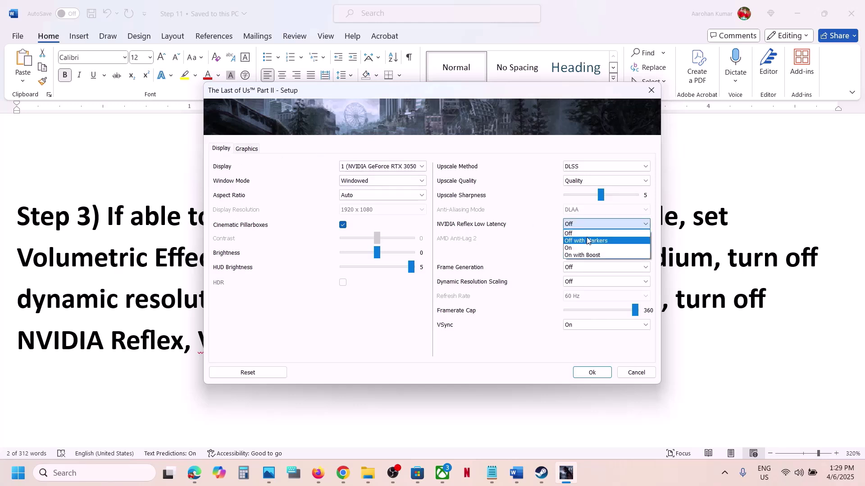
left_click(586, 234)
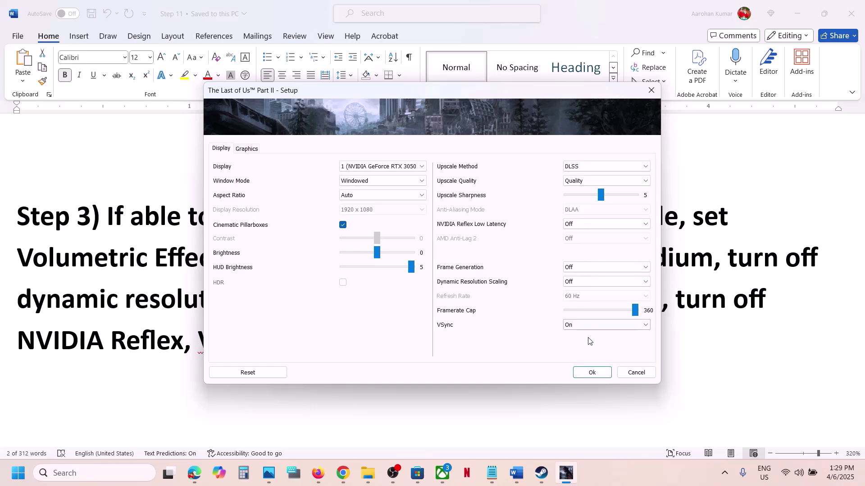
left_click(587, 372)
Step: Following the guide's VSync instruction, reopen Setup and set VSync to Off
left_click(284, 321)
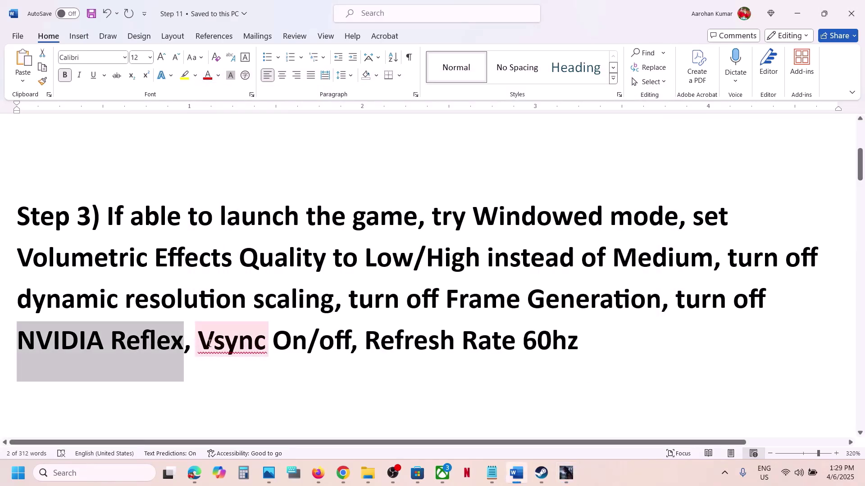
left_click_drag(209, 344, 349, 341)
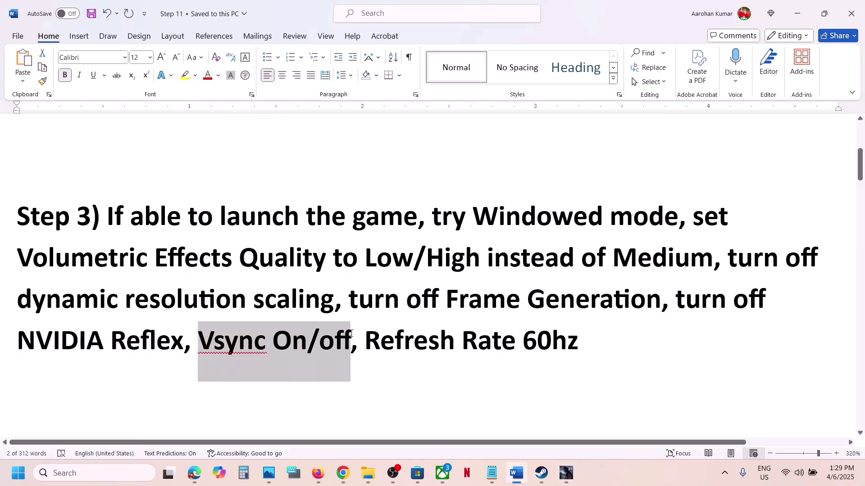
left_click(566, 473)
left_click(245, 333)
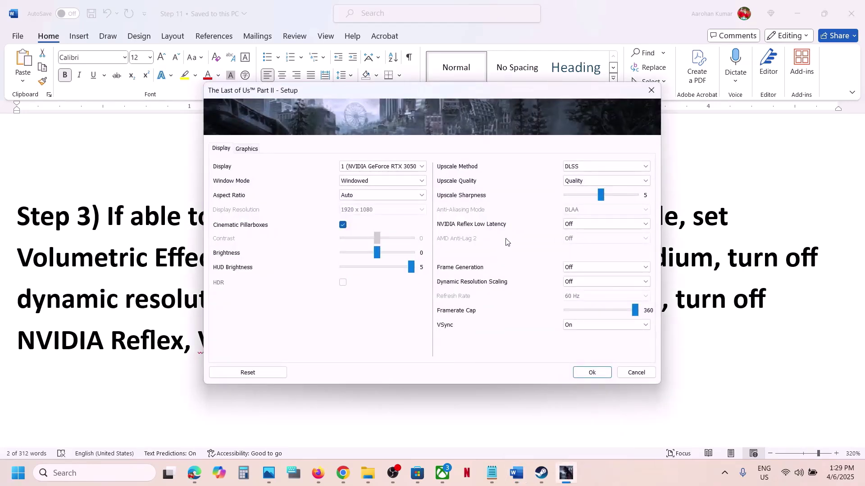
left_click(564, 323)
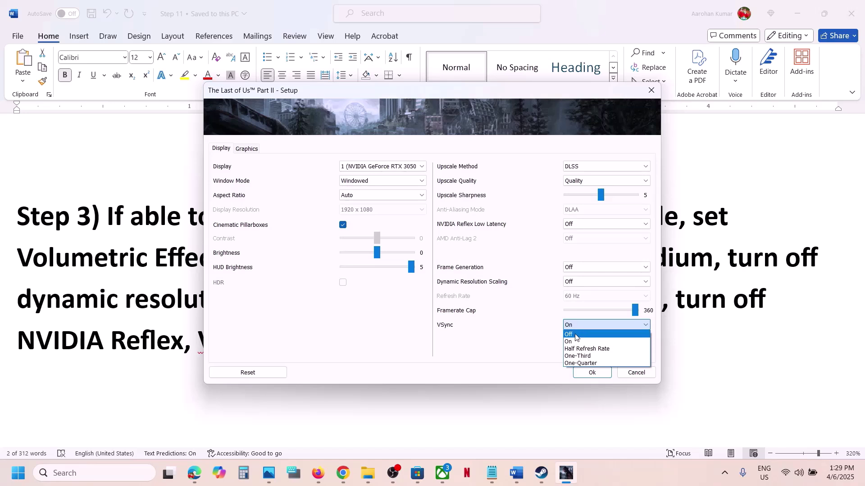
left_click(576, 337)
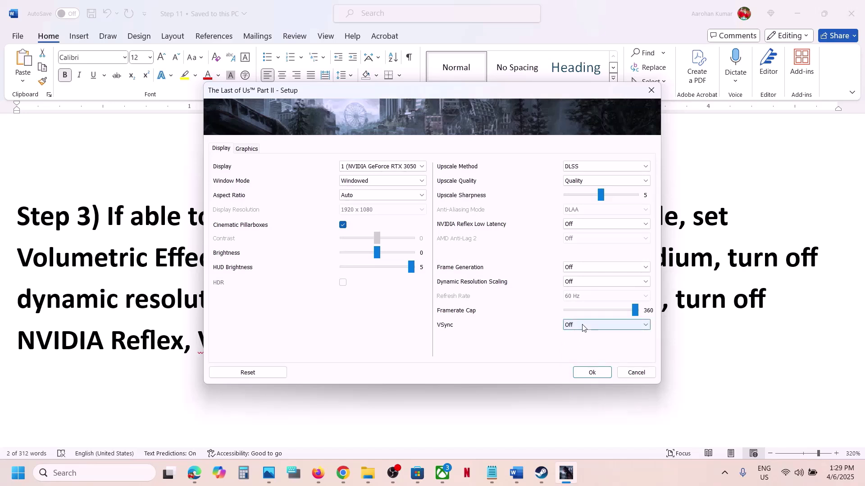
left_click(582, 325)
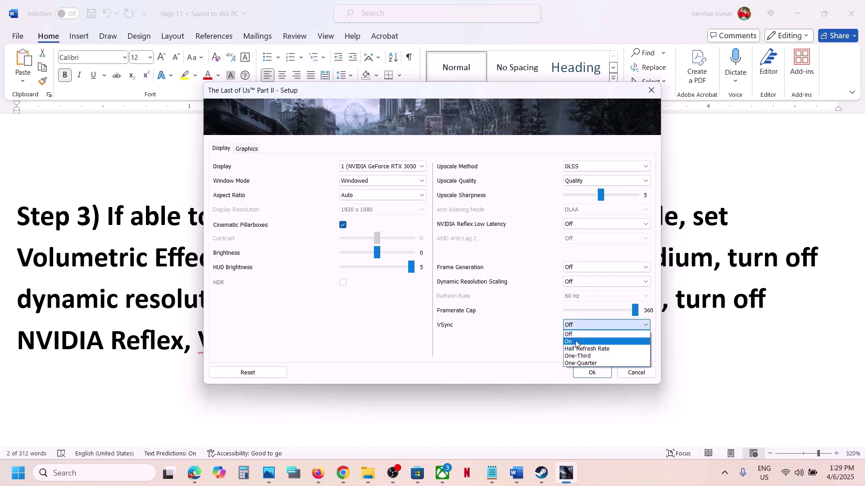
left_click(576, 342)
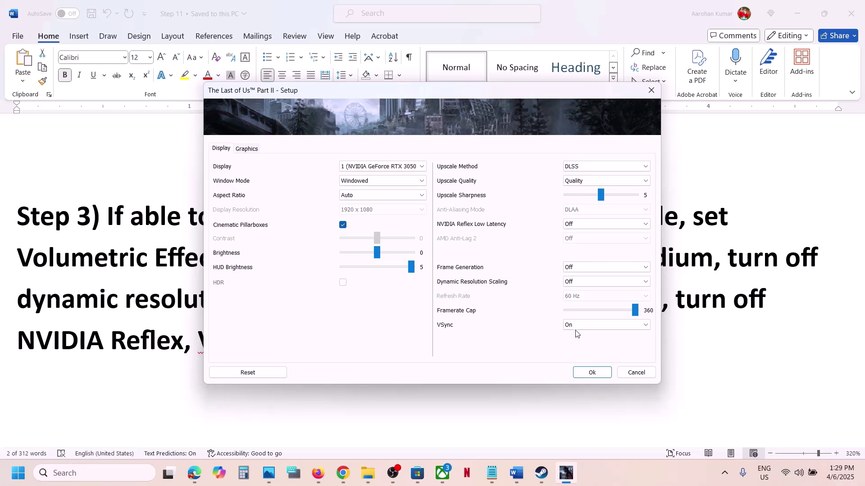
left_click(576, 326)
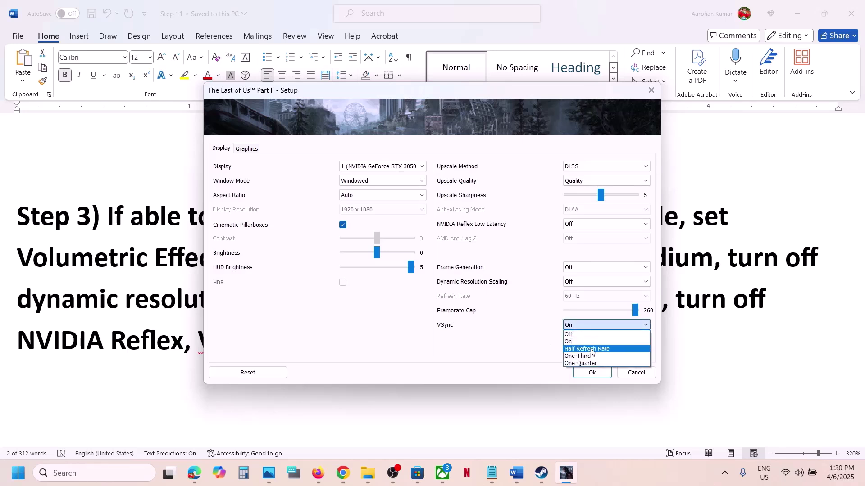
left_click(577, 334)
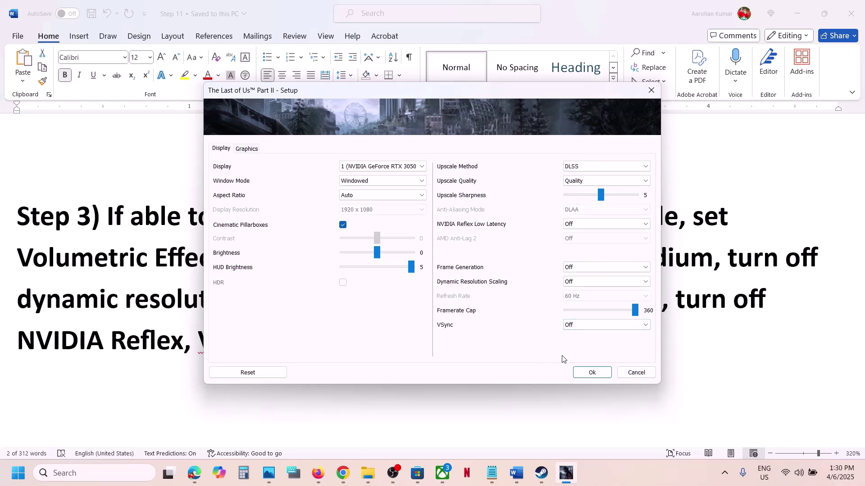
Step: Check the guide once more, then save the launcher settings and start the game
left_click(494, 409)
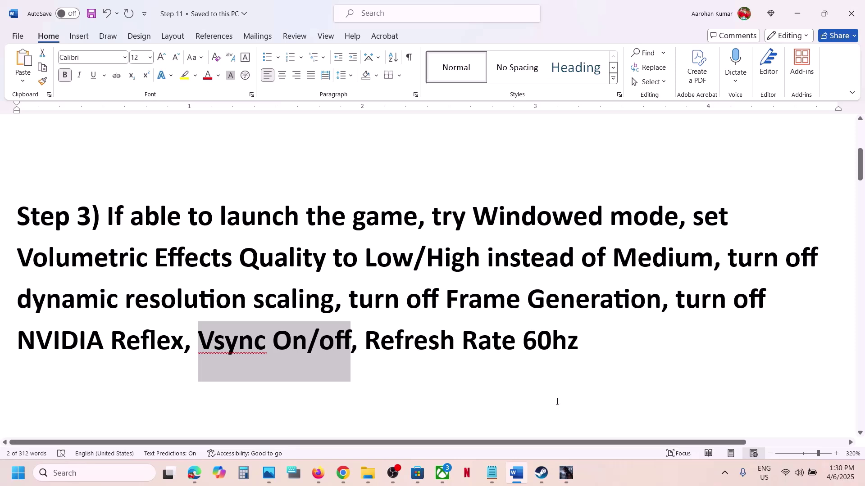
left_click(570, 474)
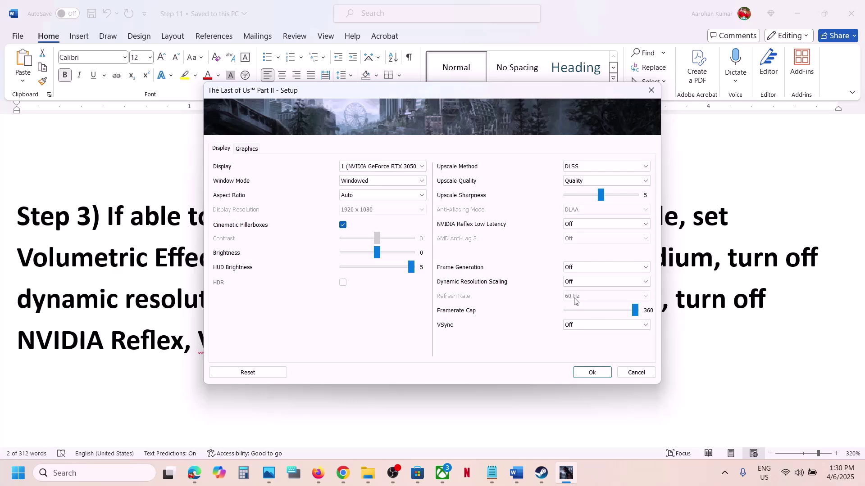
left_click(591, 373)
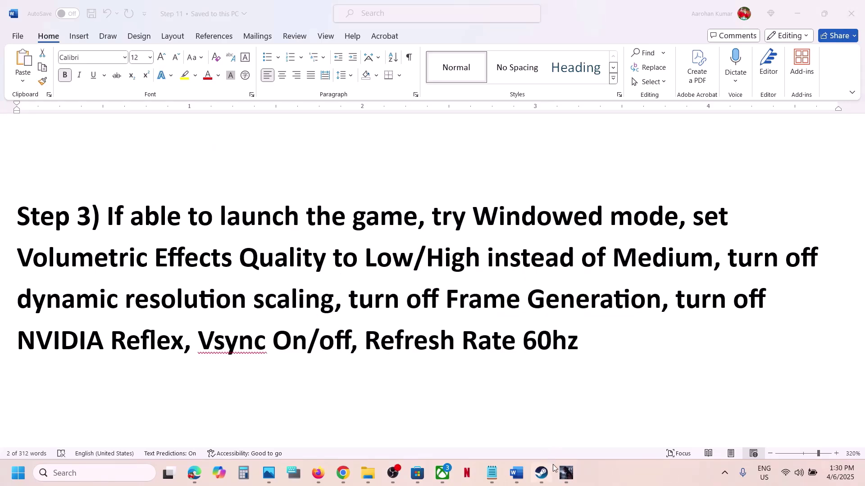
left_click(565, 473)
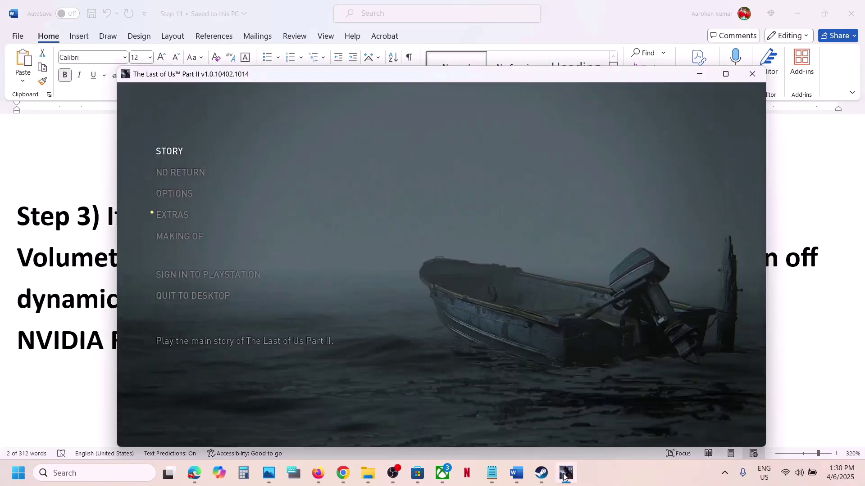
left_click(176, 194)
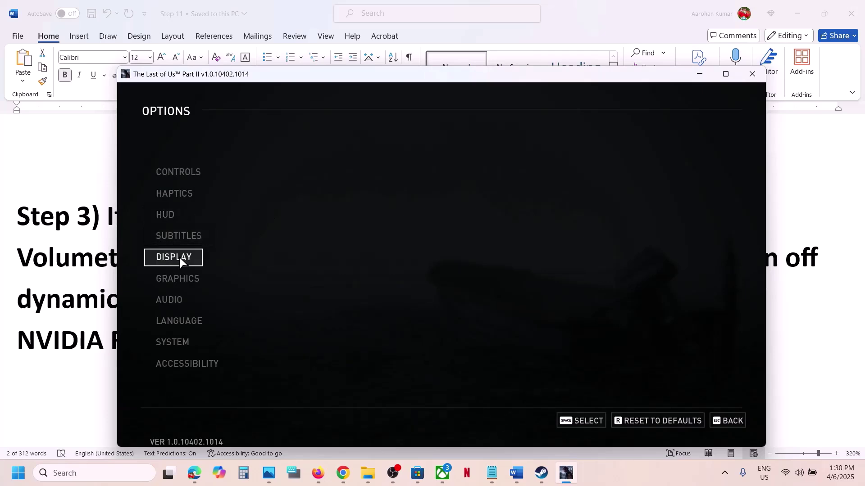
left_click(180, 257)
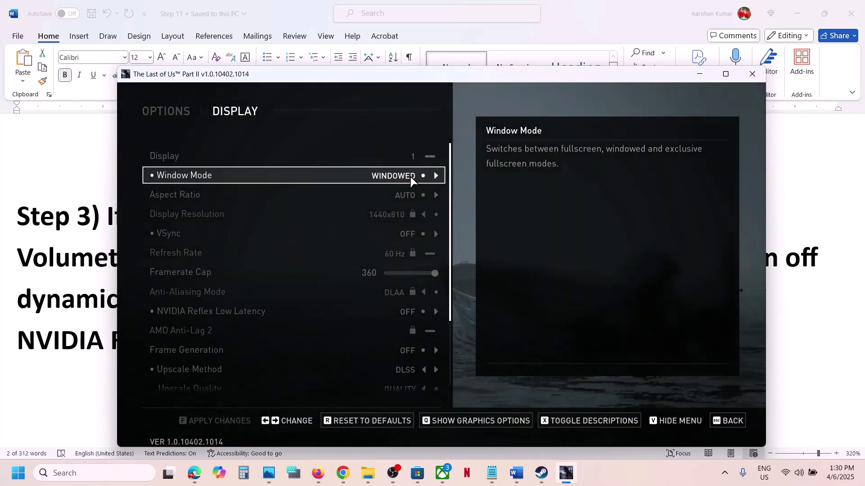
key("alt+Tab")
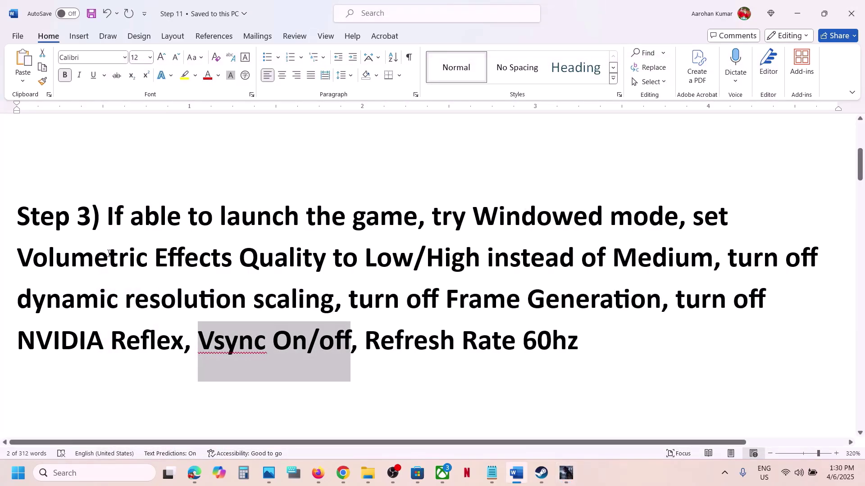
left_click_drag(101, 258, 281, 258)
key("alt+Tab")
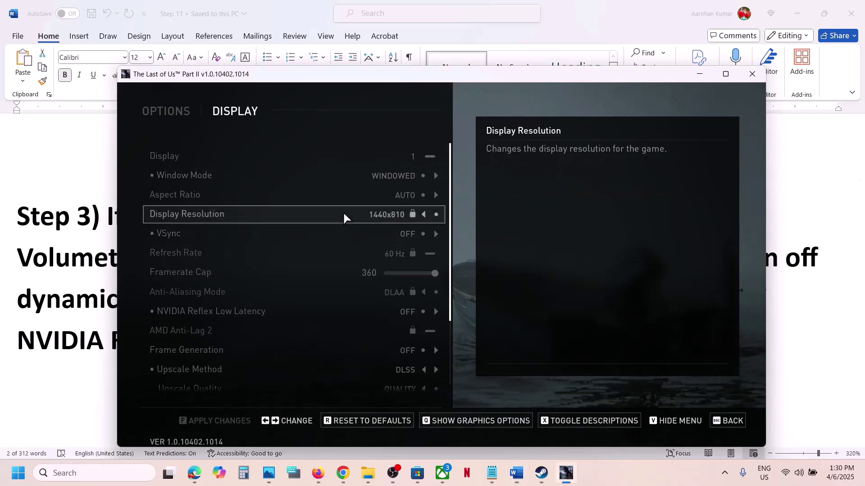
scroll(306, 278, "down", 3)
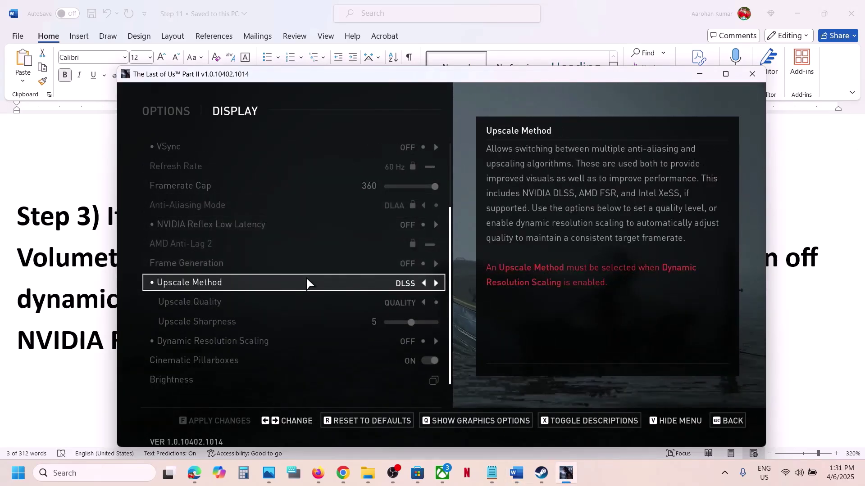
scroll(306, 279, "up", 3)
scroll(307, 280, "up", 1)
scroll(307, 280, "down", 4)
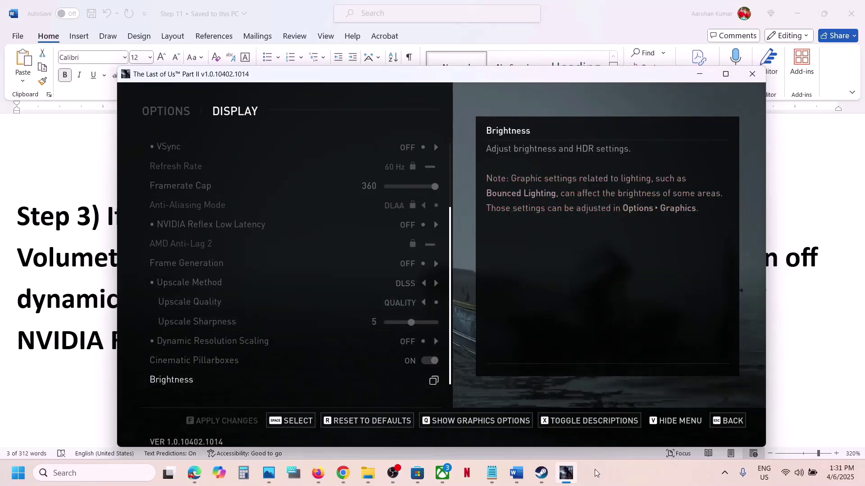
left_click(479, 423)
scroll(251, 227, "down", 5)
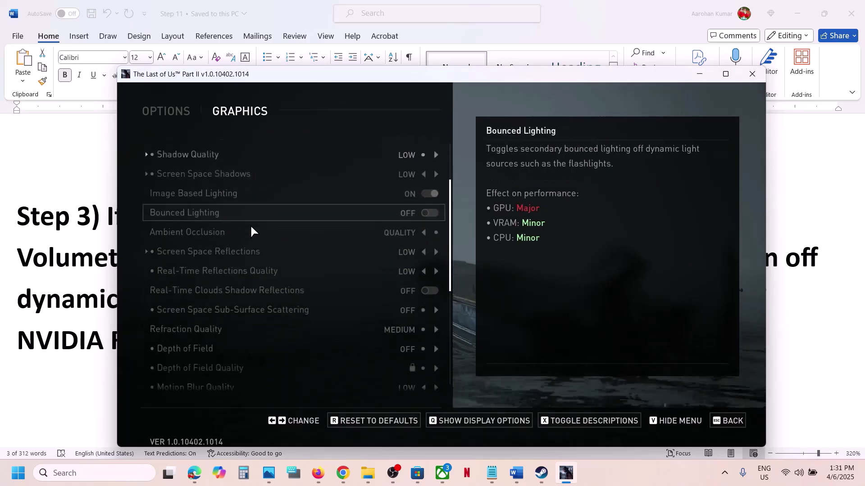
scroll(251, 228, "down", 9)
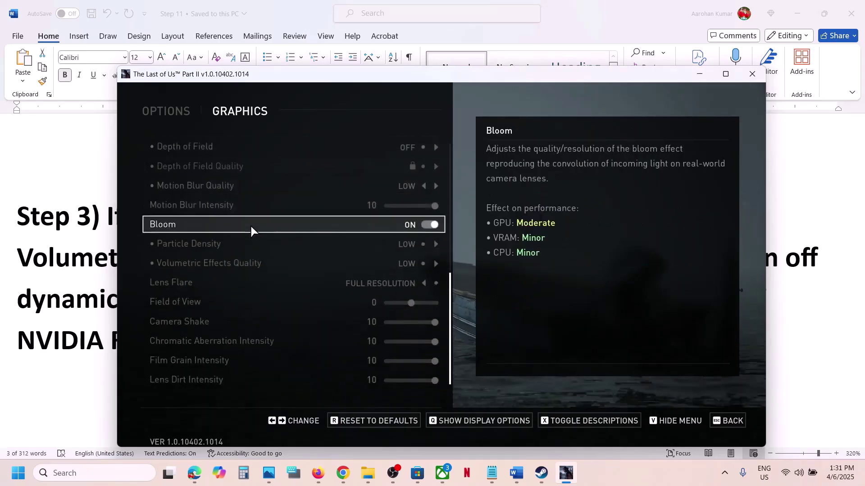
scroll(255, 252, "up", 10)
scroll(255, 253, "down", 10)
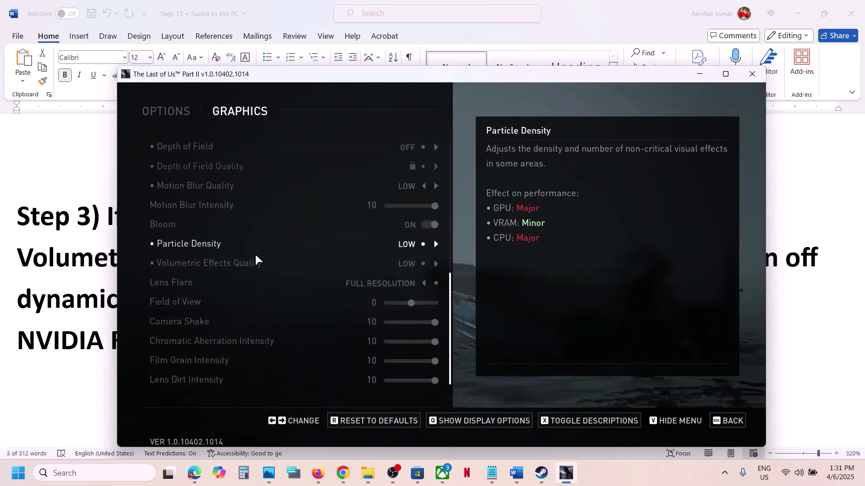
left_click(211, 204)
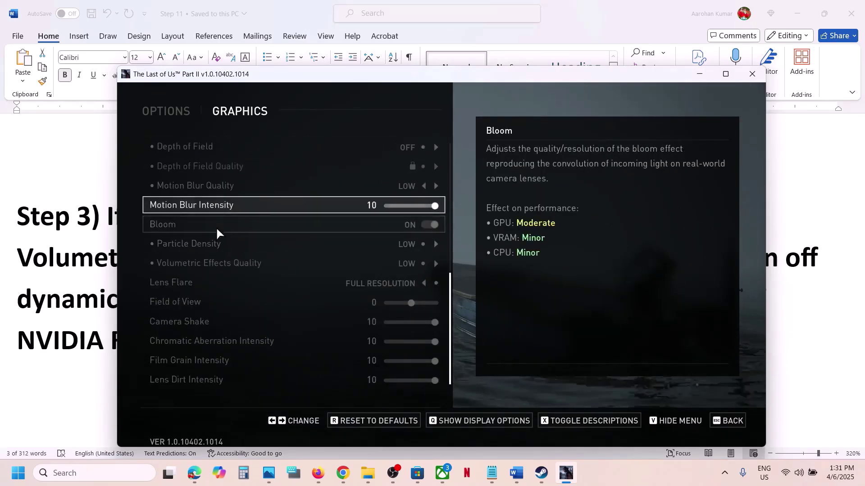
left_click(413, 264)
key("ctrl+shift+Right")
key("ctrl+shift+Right")
key("ctrl+shift+Right")
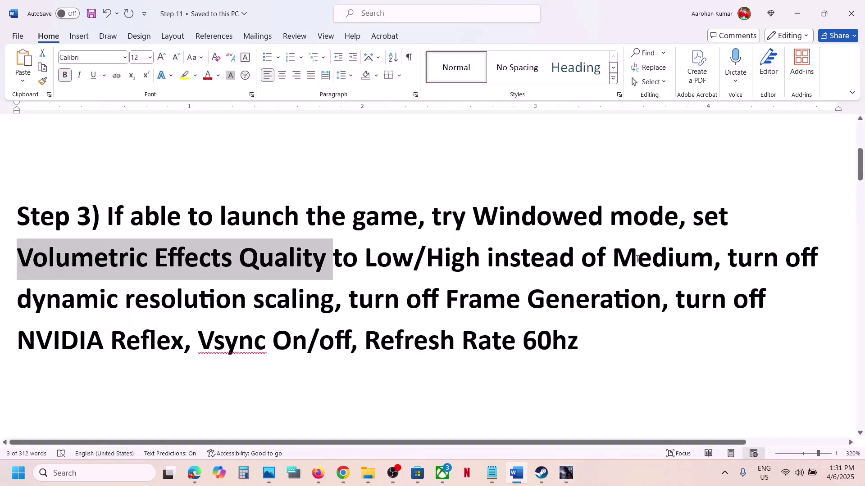
Step: Review the remaining Step 3 settings and the Step 4 ICC color management instruction in the guide
left_click_drag(637, 259, 553, 339)
left_click(572, 344)
left_click(637, 482)
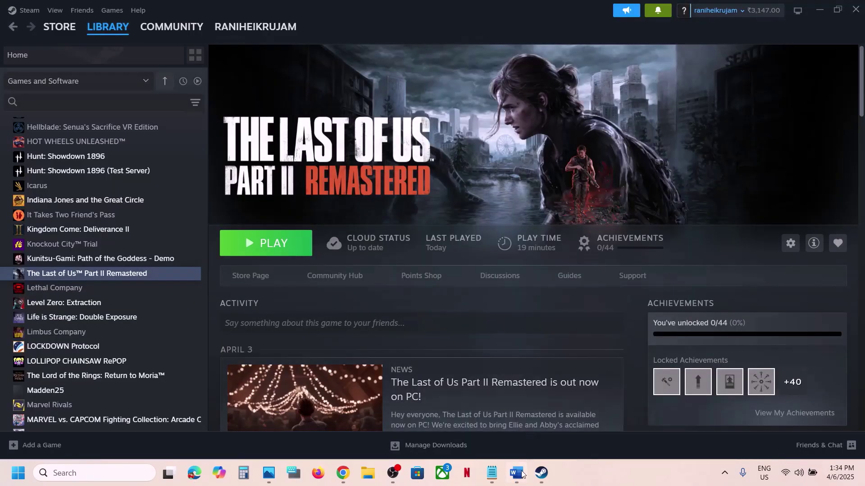
left_click(519, 477)
scroll(366, 341, "down", 3)
scroll(366, 342, "up", 1)
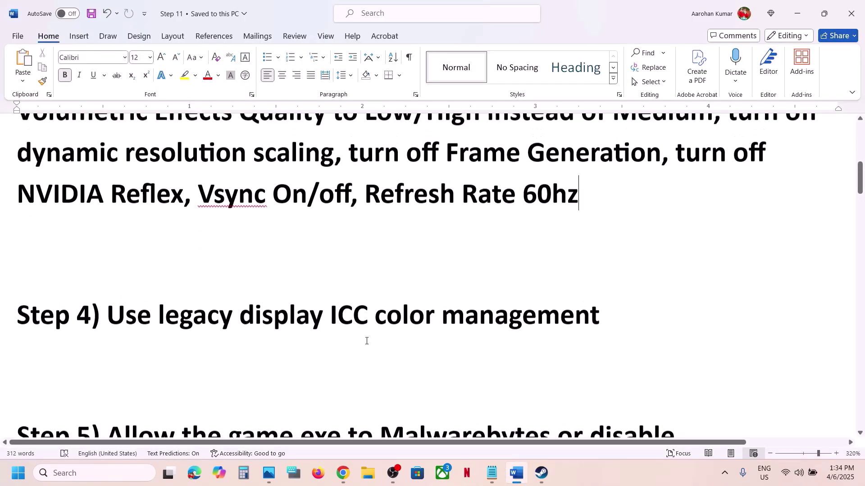
left_click_drag(245, 342, 590, 341)
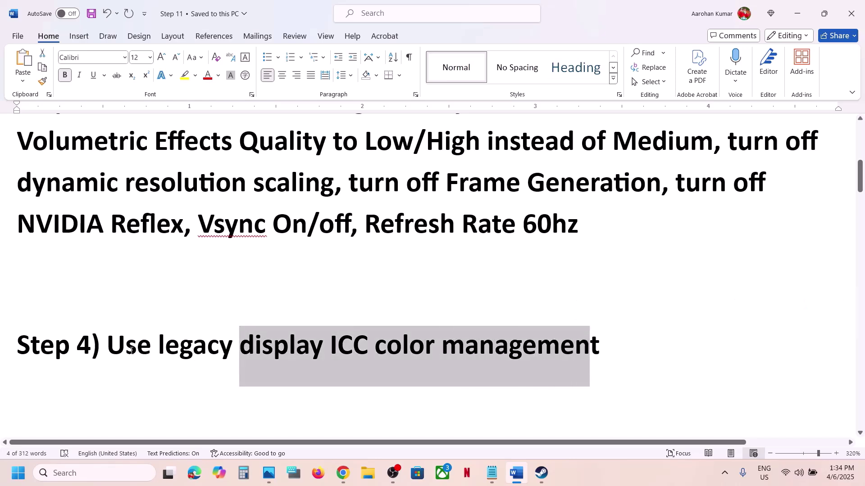
left_click_drag(130, 350, 621, 336)
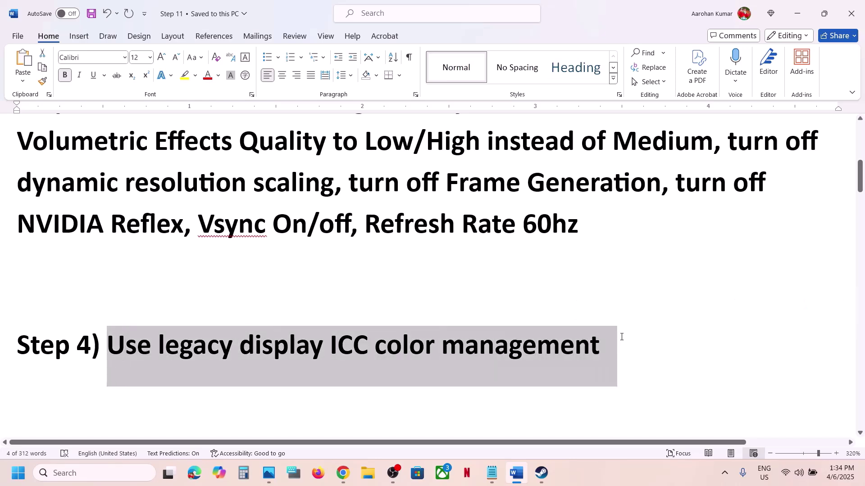
Step: Open The Last of Us Part II Remastered's local files from Steam via Manage > Browse local files
left_click(556, 473)
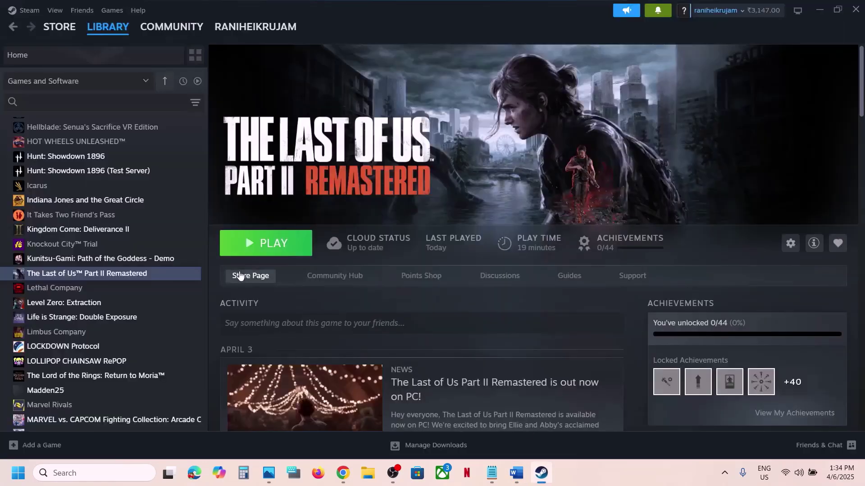
right_click(145, 274)
mouse_move(181, 338)
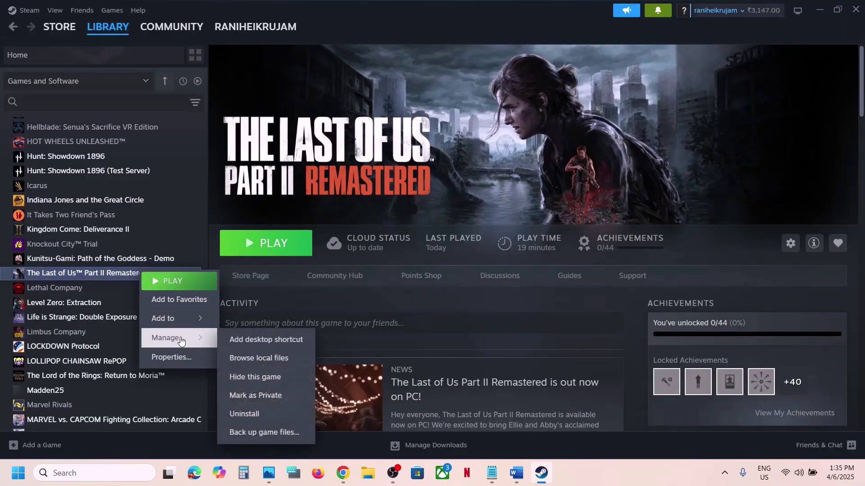
left_click(282, 351)
scroll(168, 303, "down", 7)
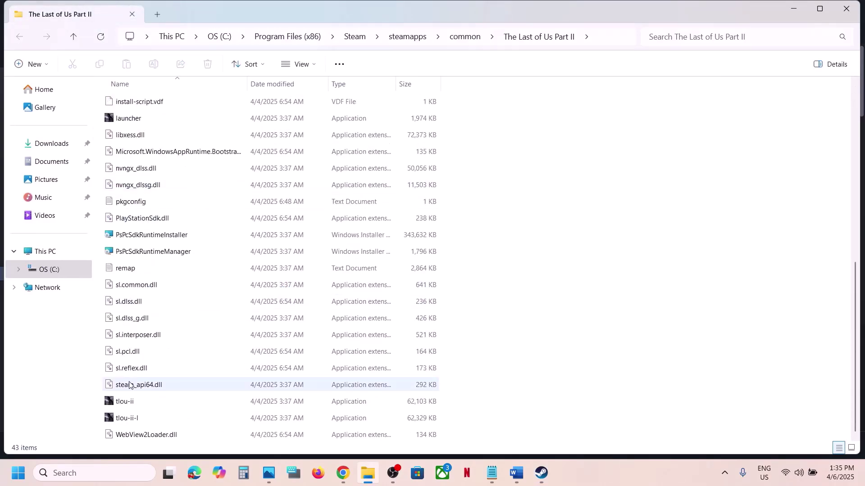
Step: Enable Use legacy display ICC color management in tlou-ii's Compatibility properties and apply
left_click(145, 400)
right_click(152, 403)
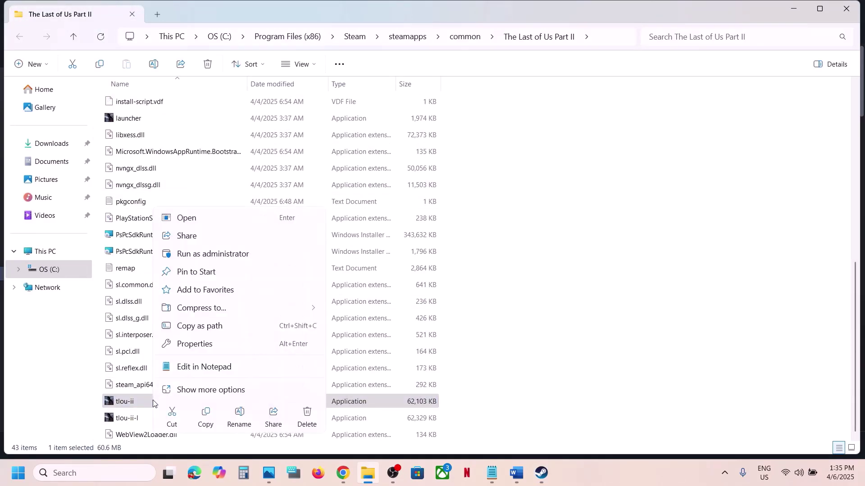
left_click(197, 345)
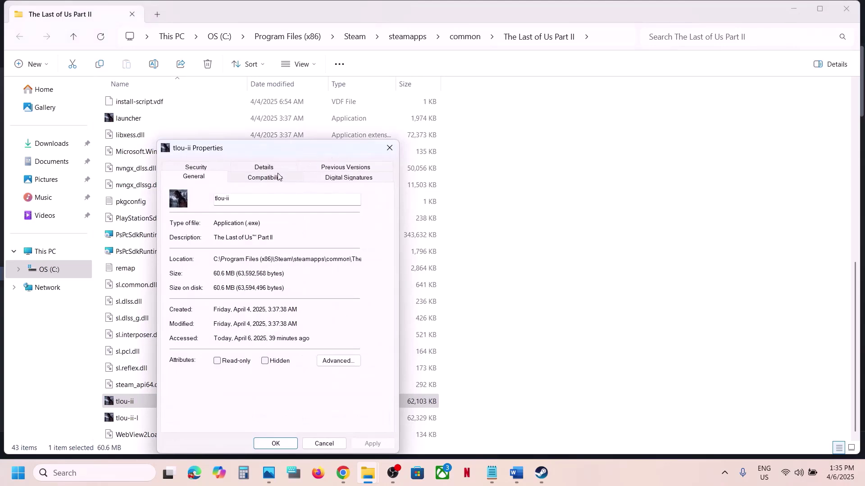
left_click(266, 178)
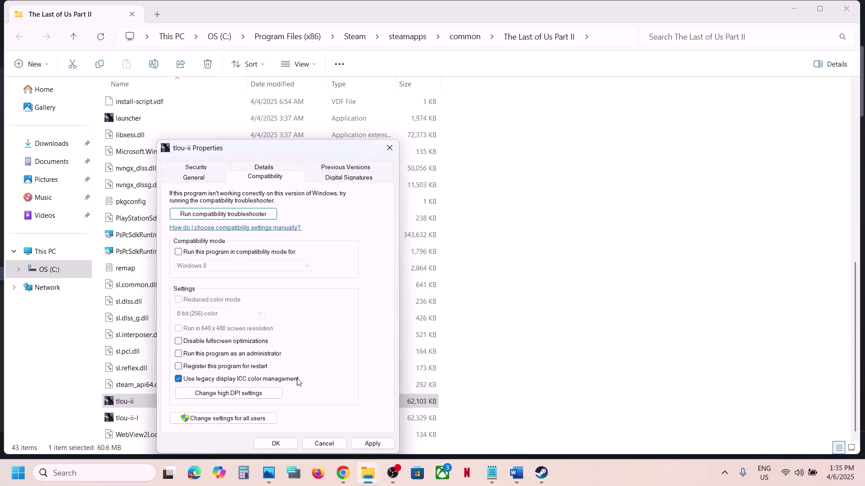
left_click(367, 445)
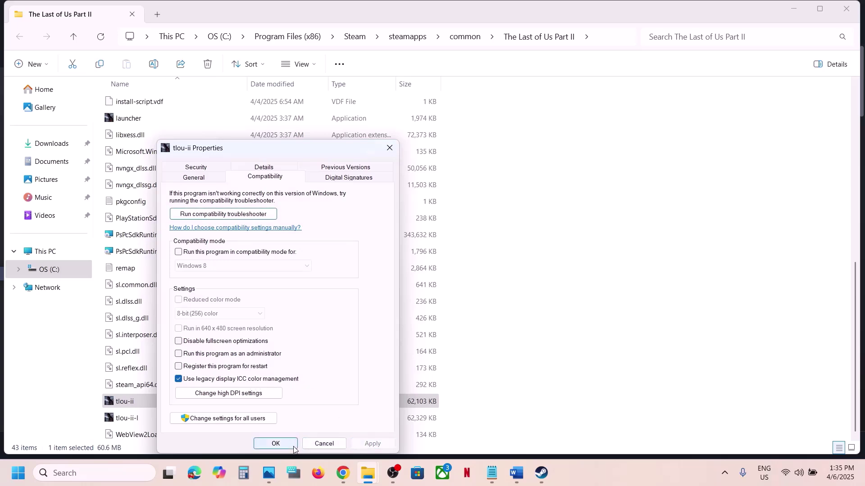
left_click(293, 447)
Step: Set the same legacy ICC color management option for tlou-ii-l, then return to the guide
left_click(138, 419)
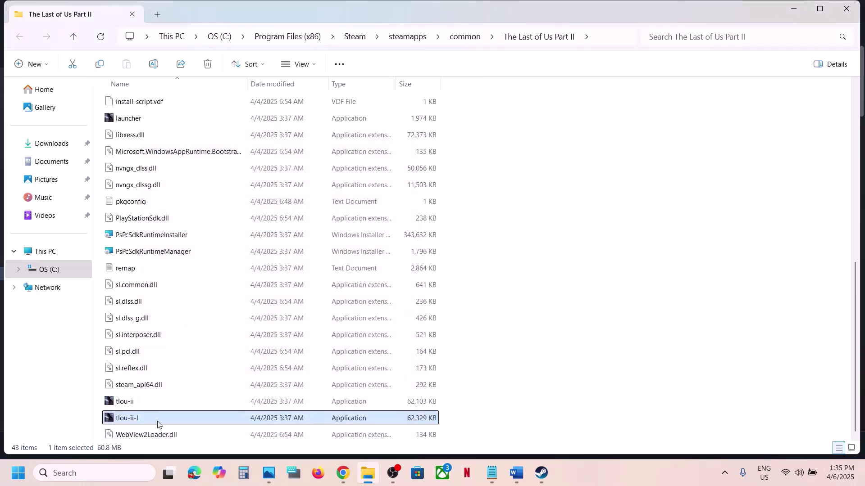
right_click(158, 424)
left_click(212, 366)
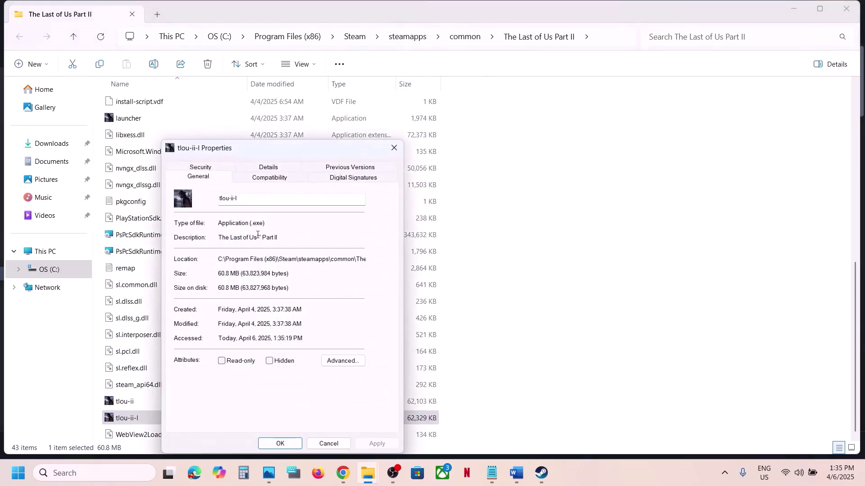
left_click(260, 179)
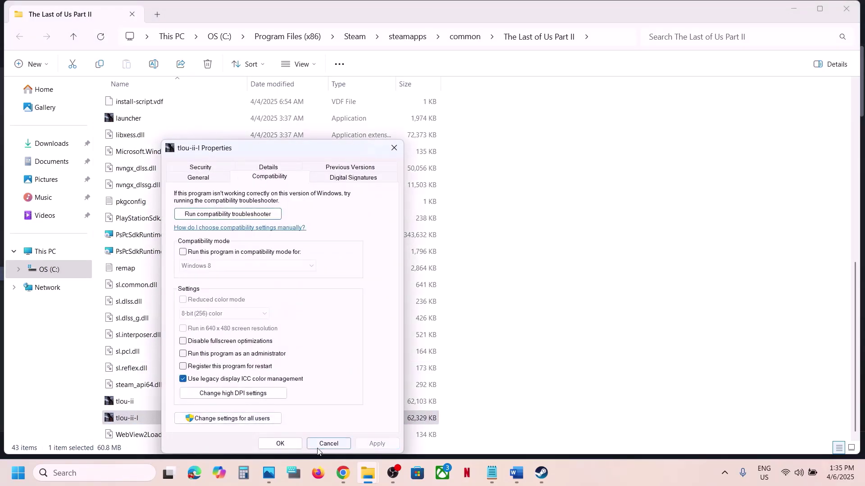
left_click(280, 443)
left_click(525, 478)
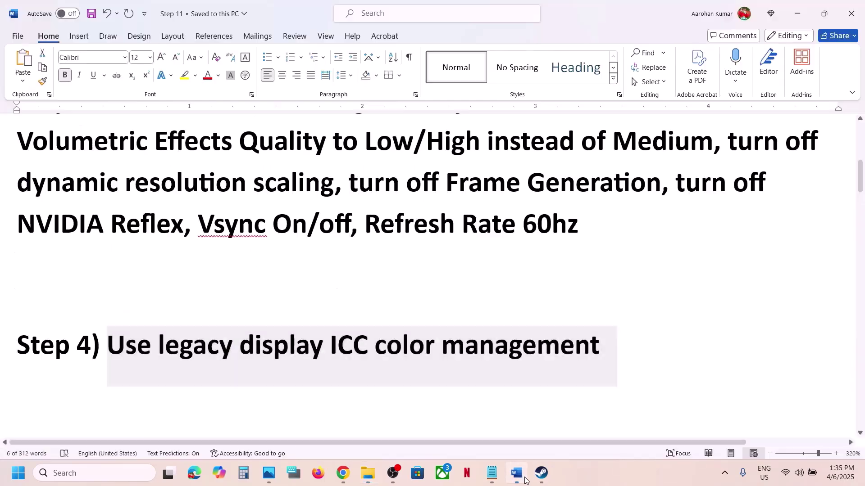